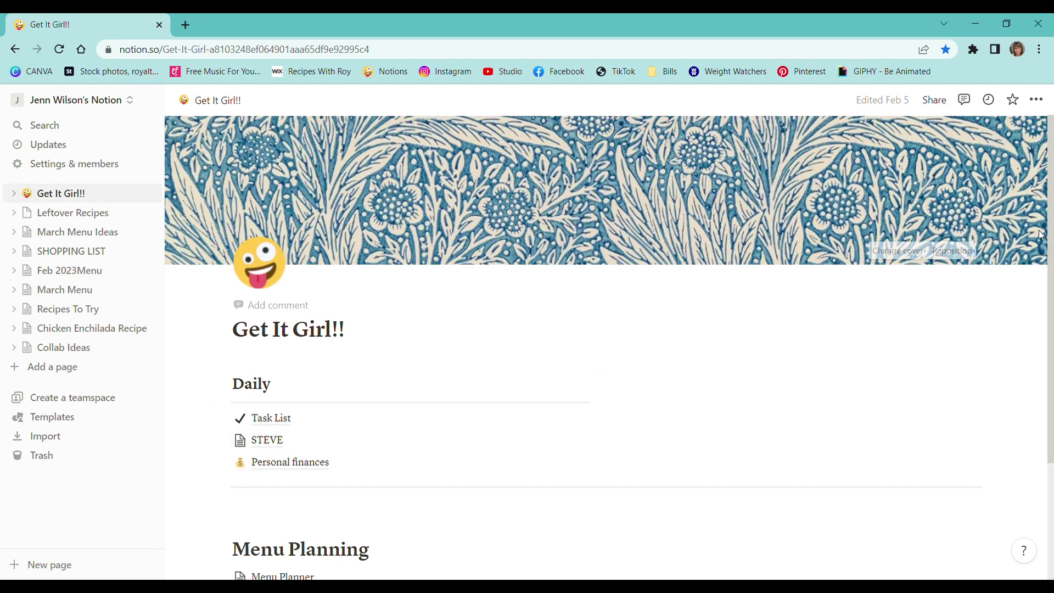
# Step: Look over the sections of the Get It Girl!! page
pyautogui.scroll(-2, 1041, 236)
pyautogui.scroll(-1, 604, 329)
pyautogui.scroll(3, 604, 330)
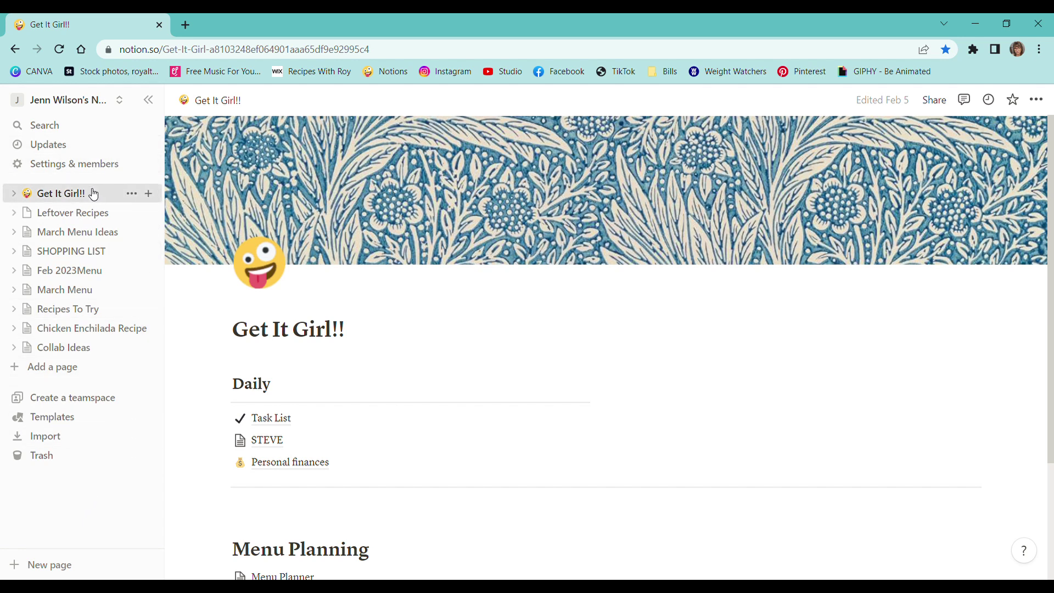
# Step: Open the SHOPPING LIST page and look through its grocery categories
pyautogui.click(94, 251)
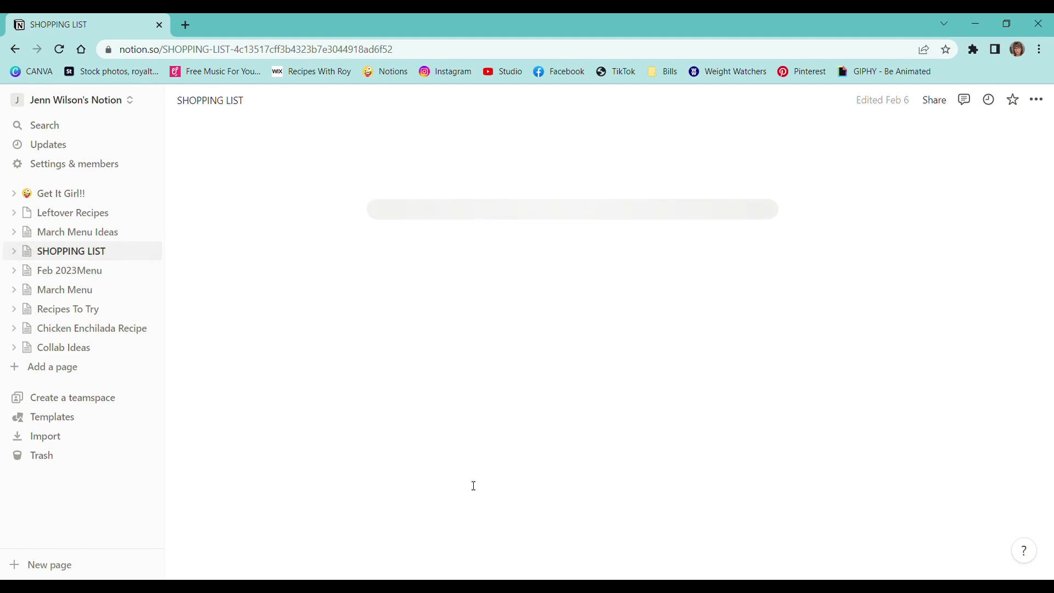
pyautogui.scroll(-4, 706, 273)
pyautogui.scroll(-9, 707, 274)
pyautogui.scroll(-4, 712, 279)
pyautogui.scroll(12, 714, 282)
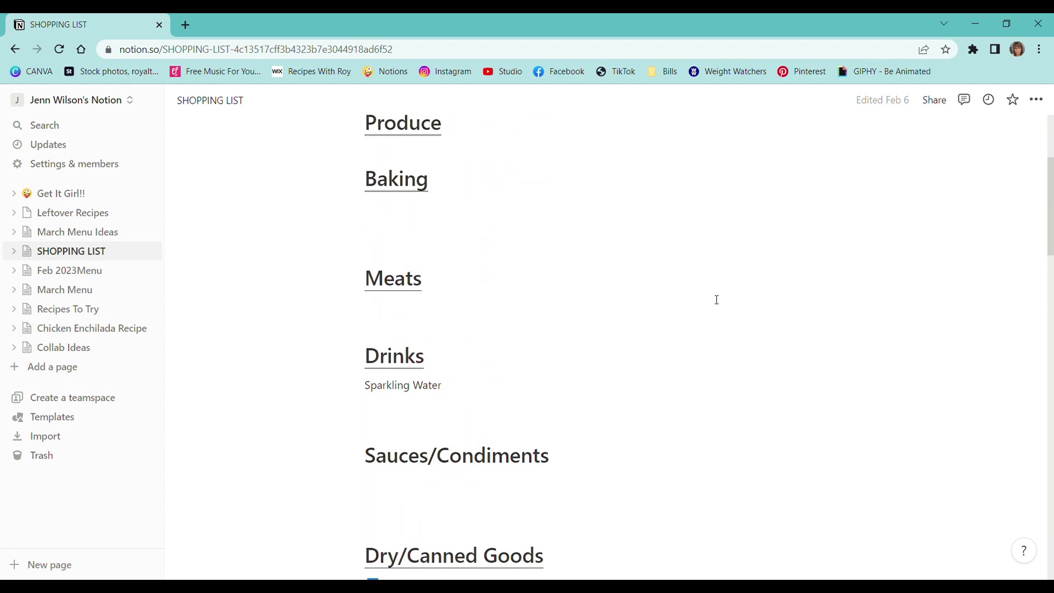
pyautogui.scroll(3, 717, 300)
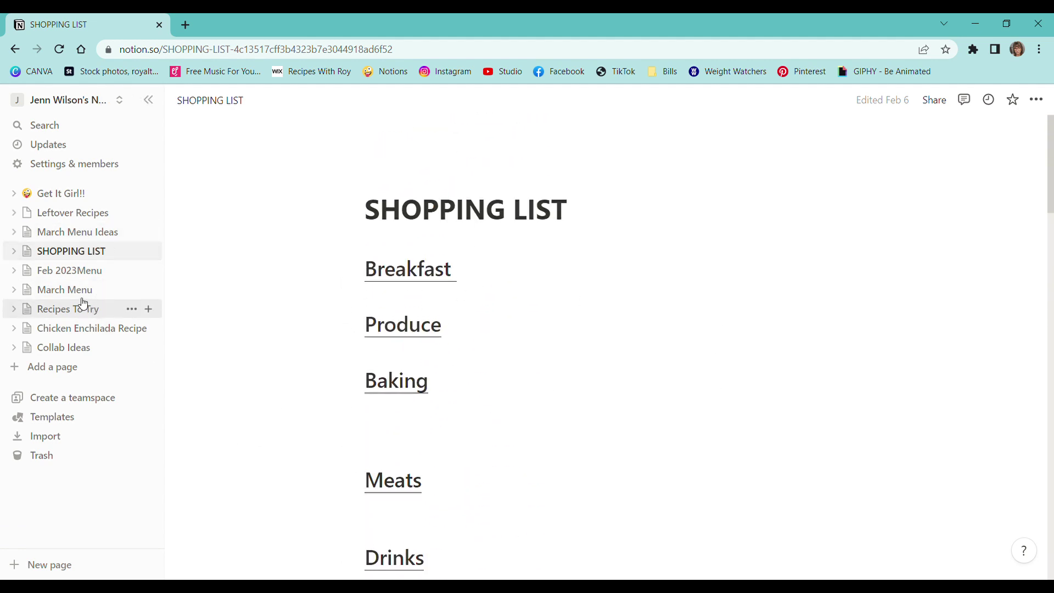
# Step: Open the Feb 2023Menu page and view the linked Crock Pot Potato Soup recipe, then return to the menu
pyautogui.click(70, 270)
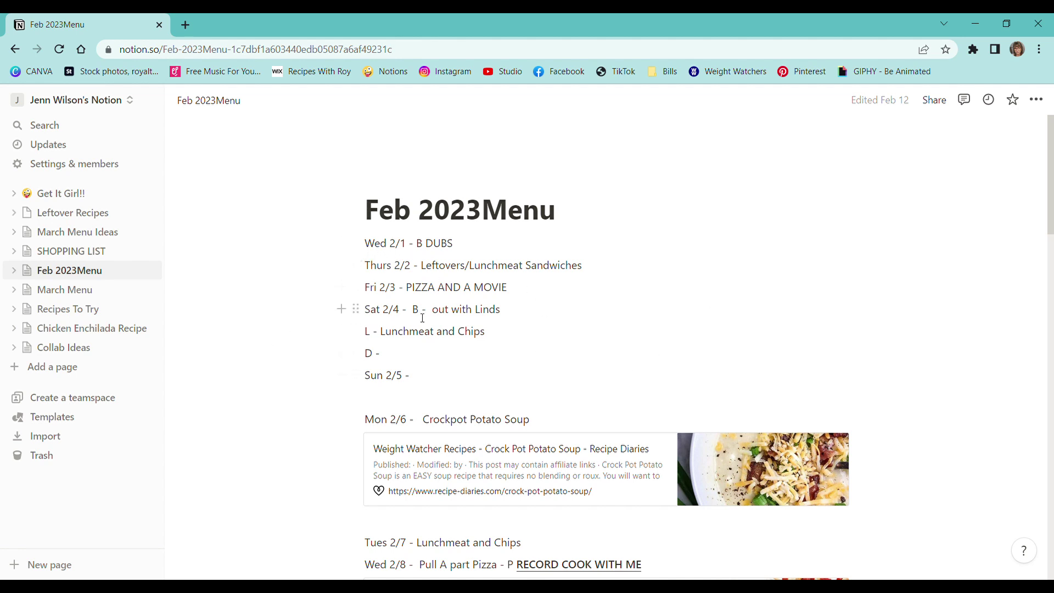
pyautogui.scroll(-3, 708, 335)
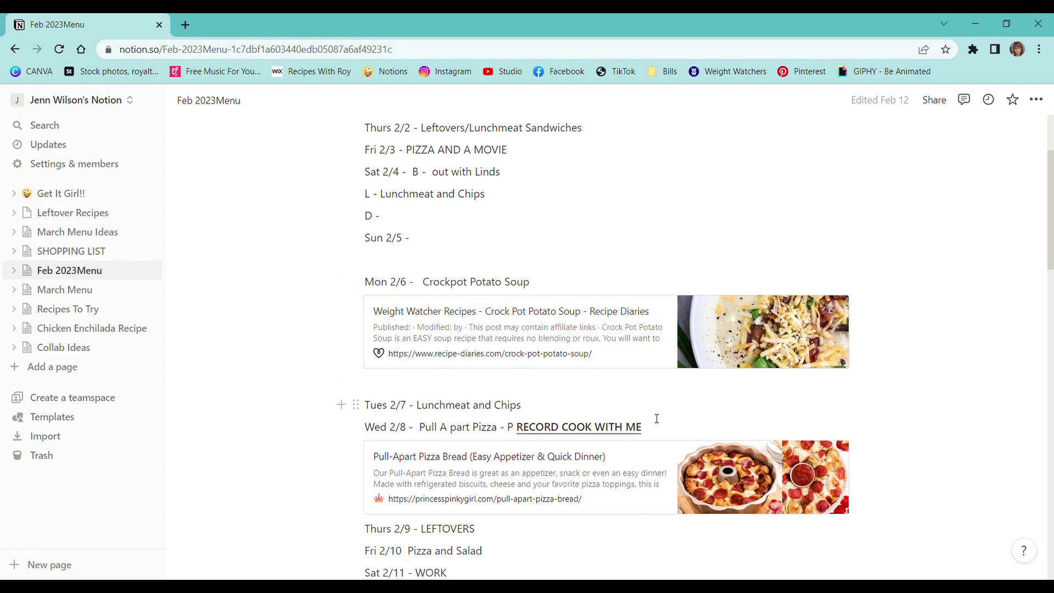
pyautogui.click(542, 330)
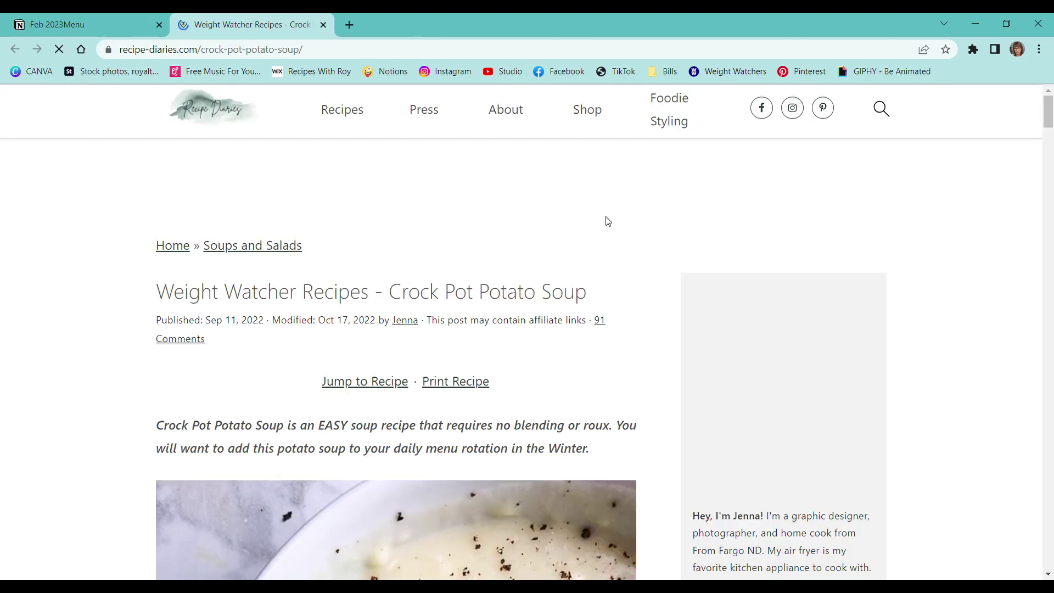
pyautogui.scroll(-5, 463, 275)
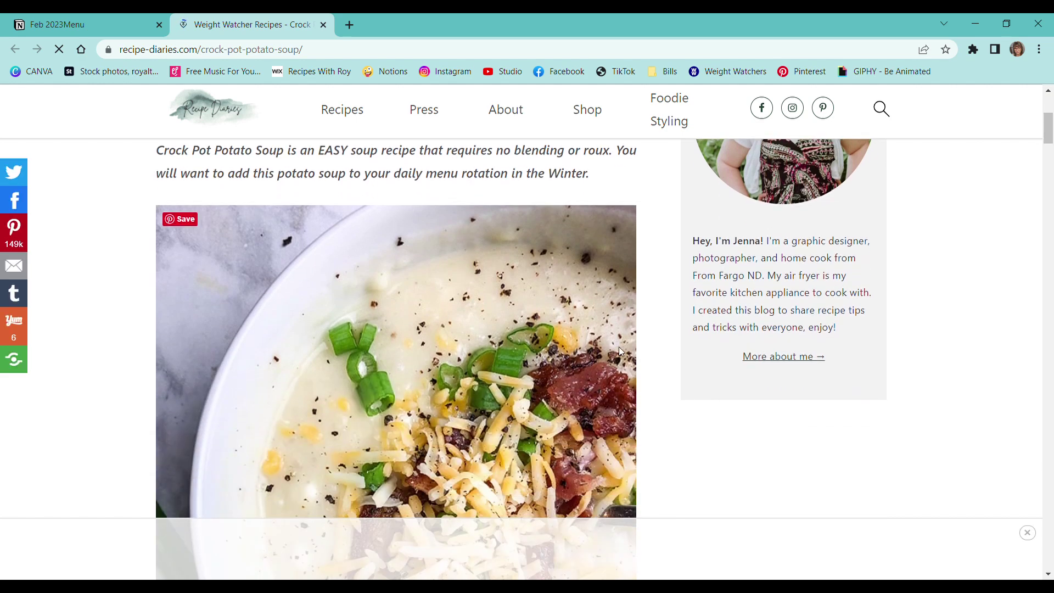
pyautogui.hotkey('ctrl', 'w')
# Step: Add "- recipe in sidebar" after Chicken Enchiladas in the Wed 2/15 entry of the February menu
pyautogui.scroll(-5, 567, 278)
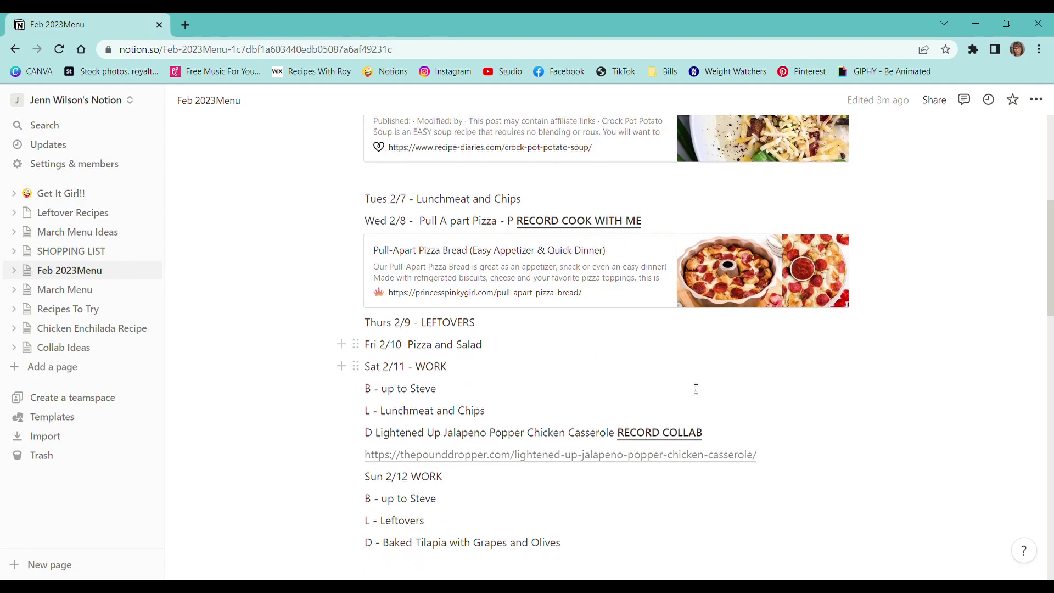
pyautogui.scroll(-4, 772, 365)
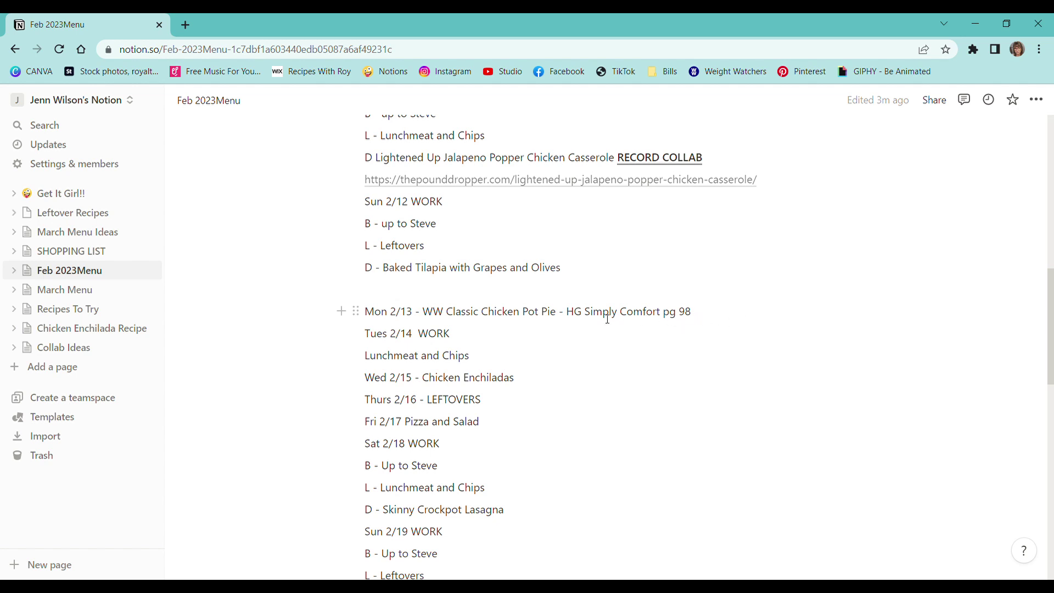
pyautogui.scroll(-1, 624, 379)
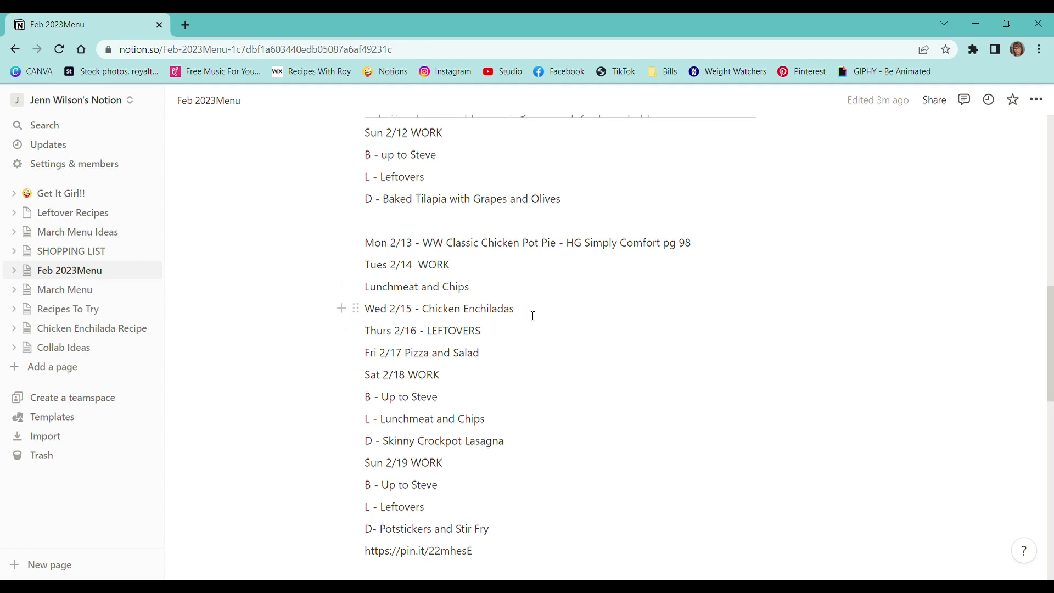
pyautogui.write('- r')
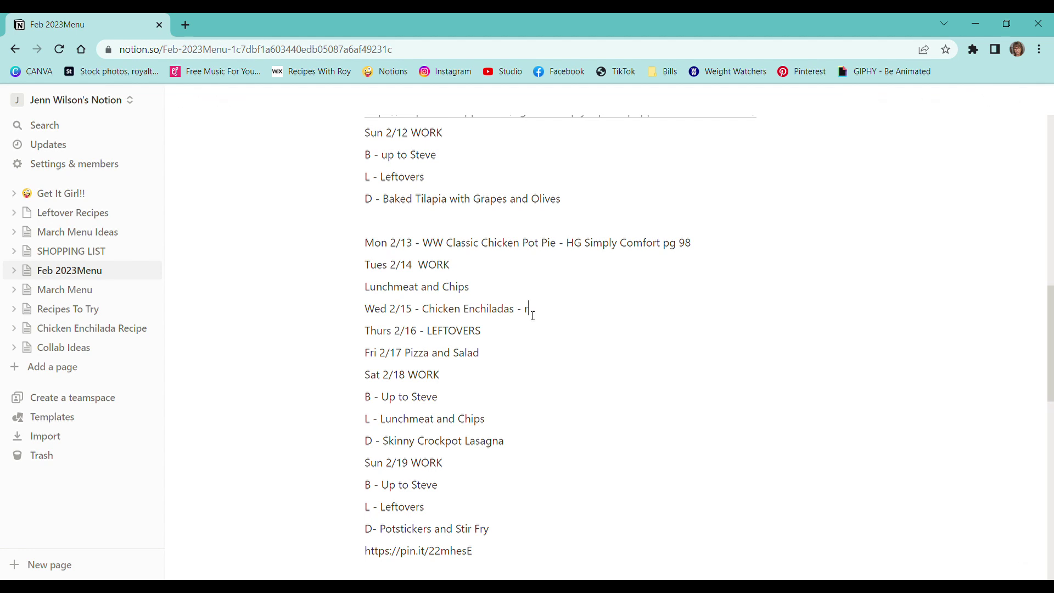
pyautogui.write('ecipe in sidebar')
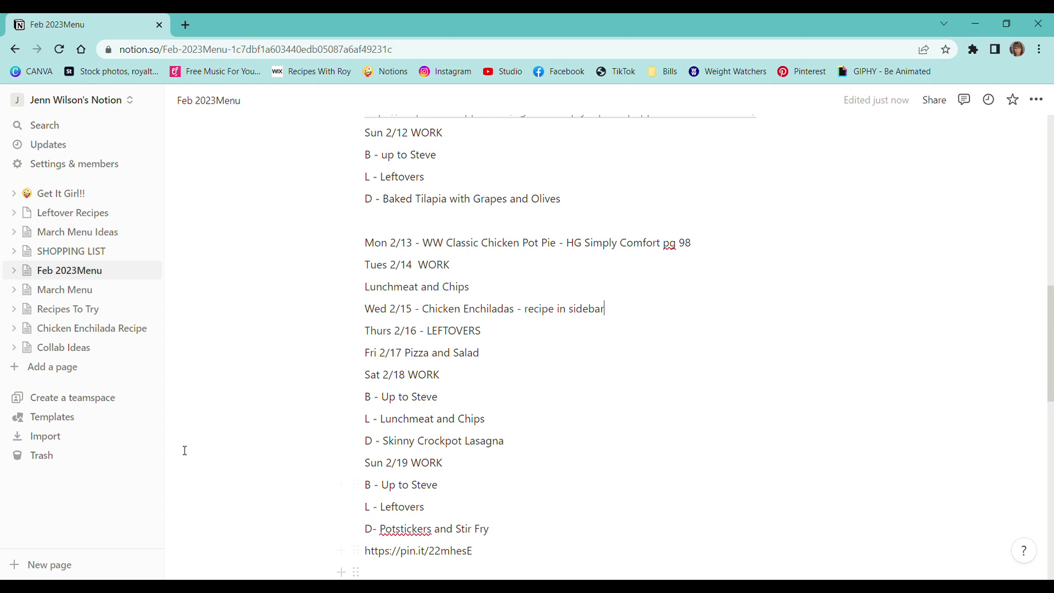
# Step: Open the Chicken Enchilada Recipe page and review its ingredients and instructions
pyautogui.click(107, 331)
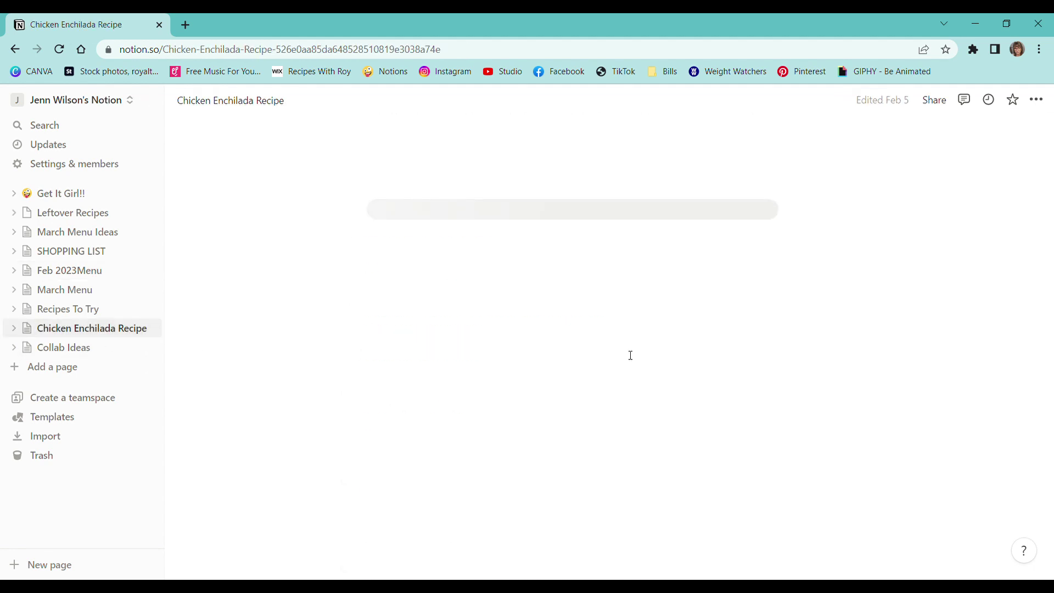
pyautogui.scroll(-4, 708, 307)
pyautogui.scroll(3, 709, 307)
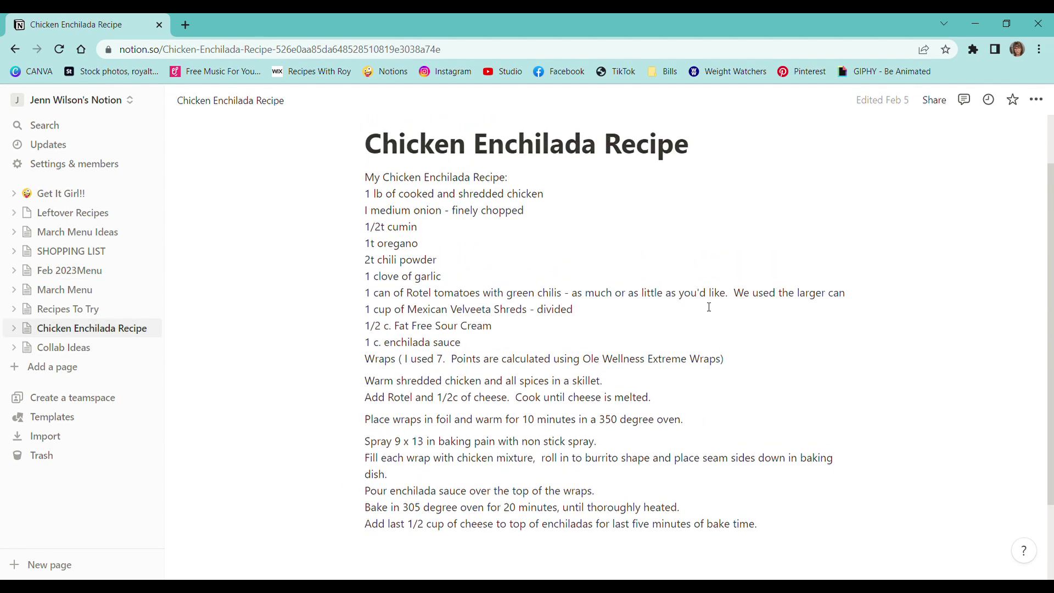
# Step: Add a new untitled page to the workspace and move it to the trash
pyautogui.click(34, 367)
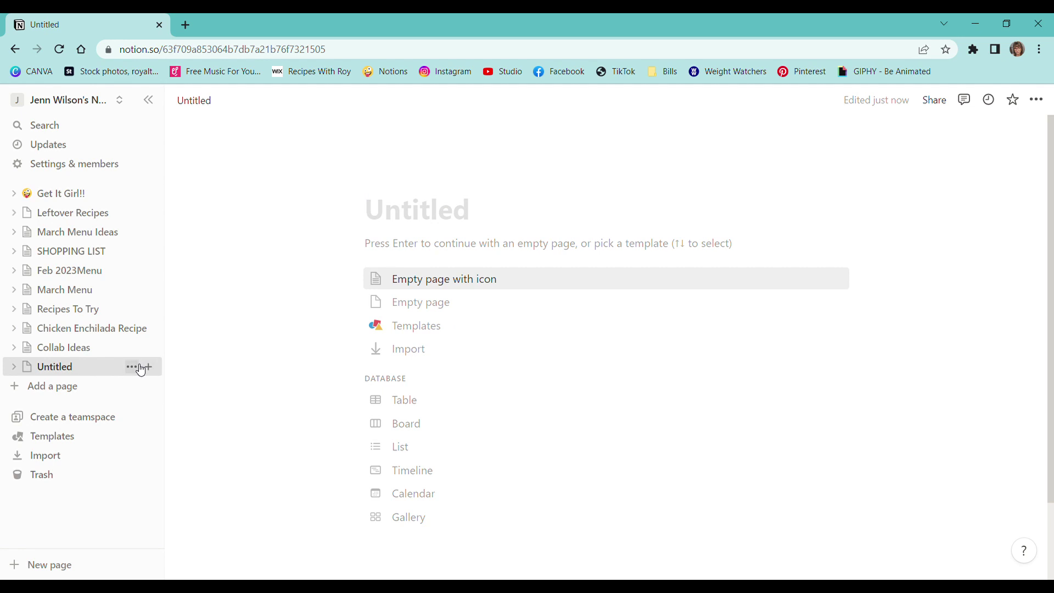
pyautogui.click(132, 367)
pyautogui.click(160, 378)
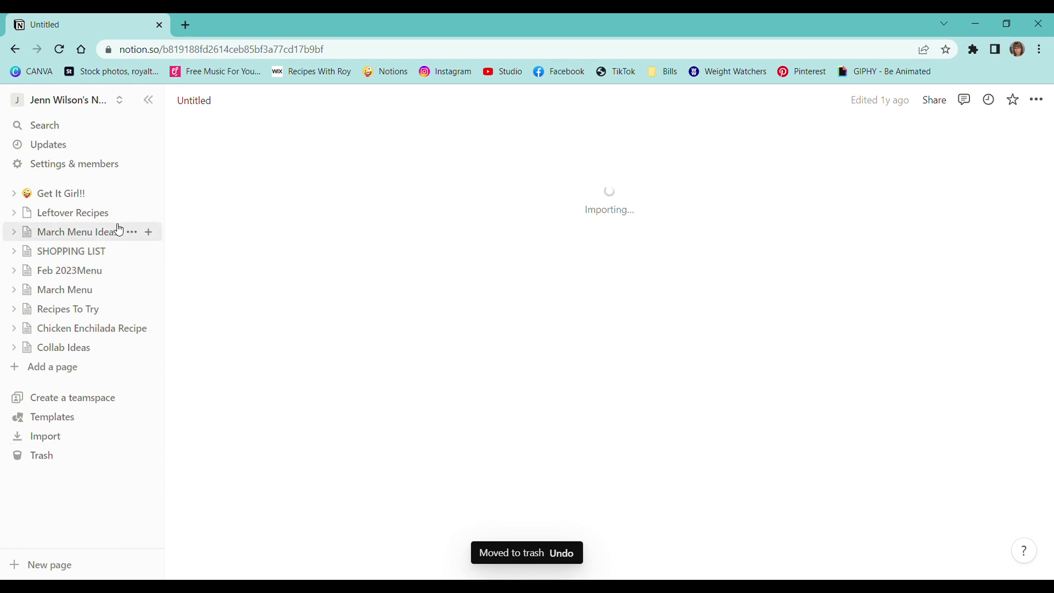
# Step: Look through the Leftover Recipes, March Menu, Recipes To Try and Collab Ideas pages
pyautogui.click(82, 214)
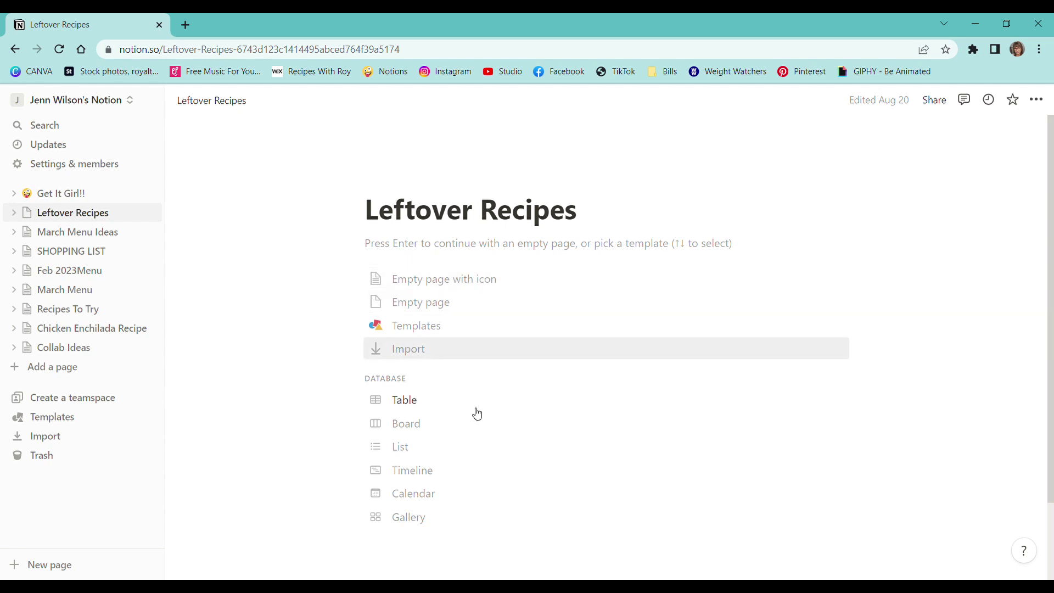
pyautogui.click(75, 291)
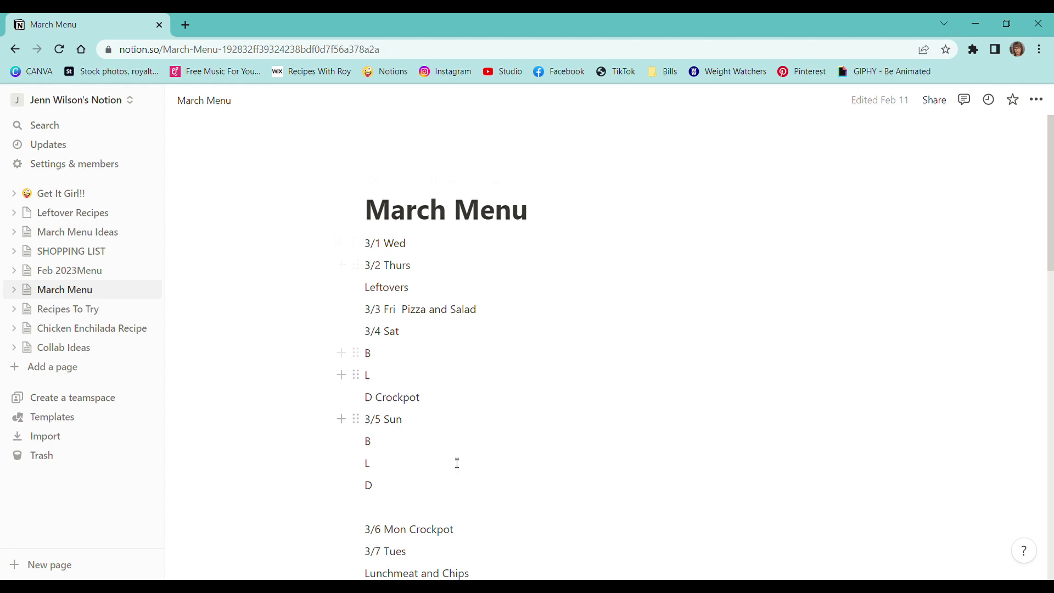
pyautogui.scroll(-6, 614, 357)
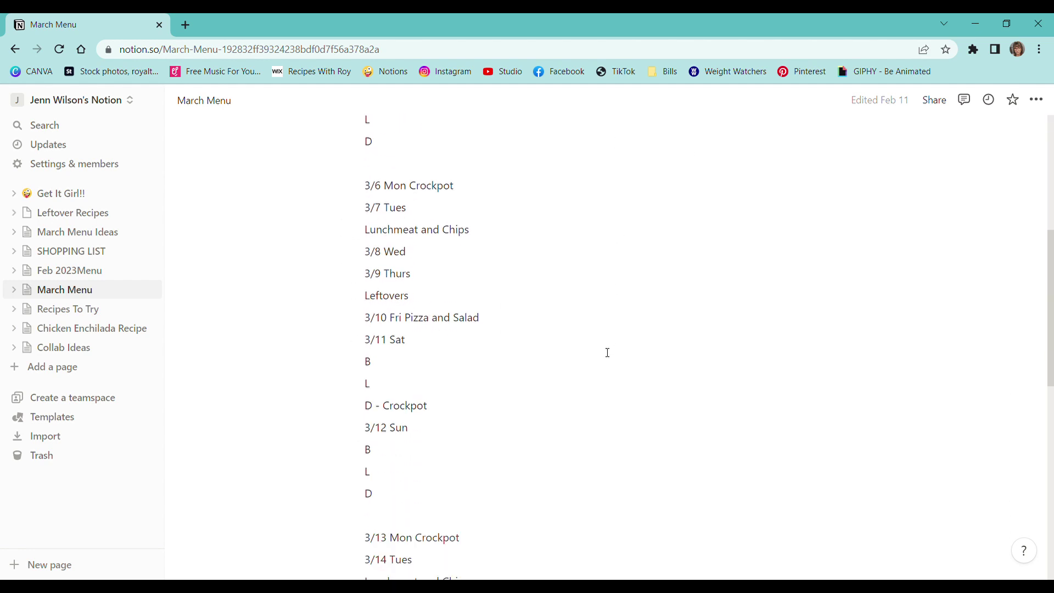
pyautogui.scroll(2, 608, 353)
pyautogui.click(85, 309)
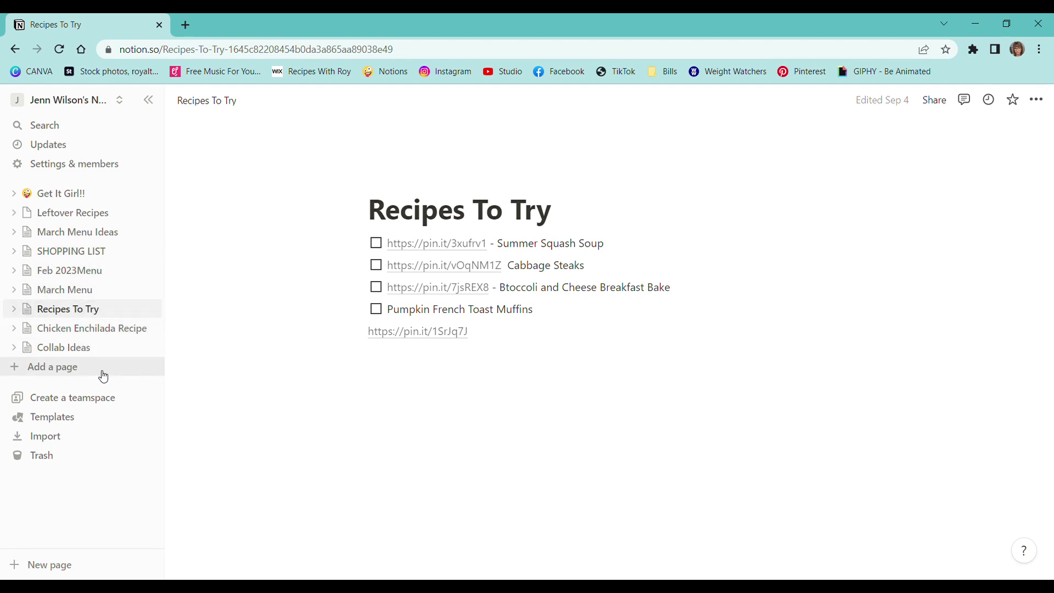
pyautogui.click(84, 348)
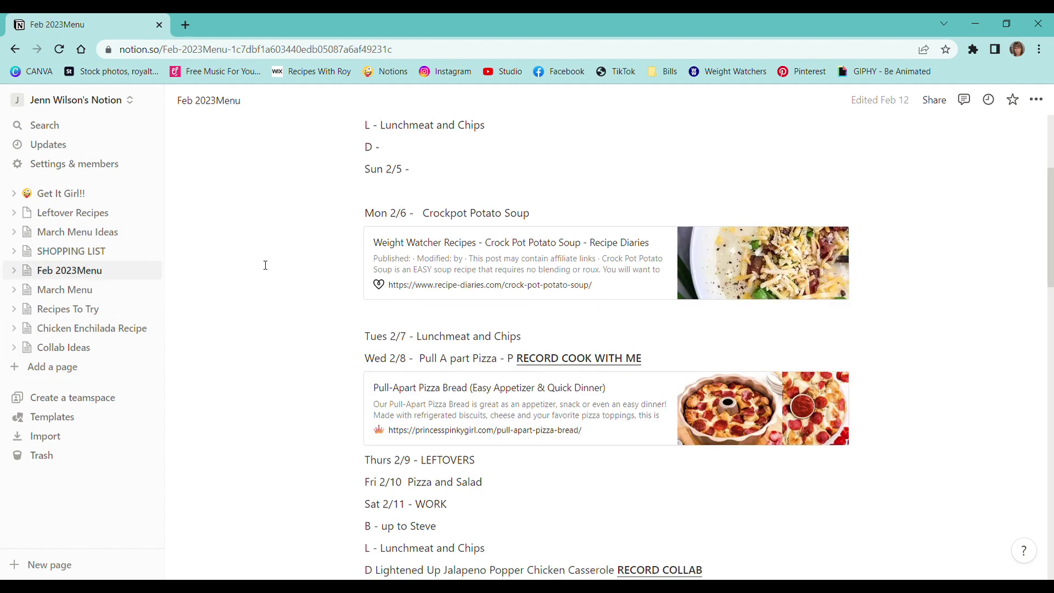
# Step: Review the Feb 2023Menu page down to the empty Wed 2/22 entry and add a dash after its date
pyautogui.scroll(-4, 265, 264)
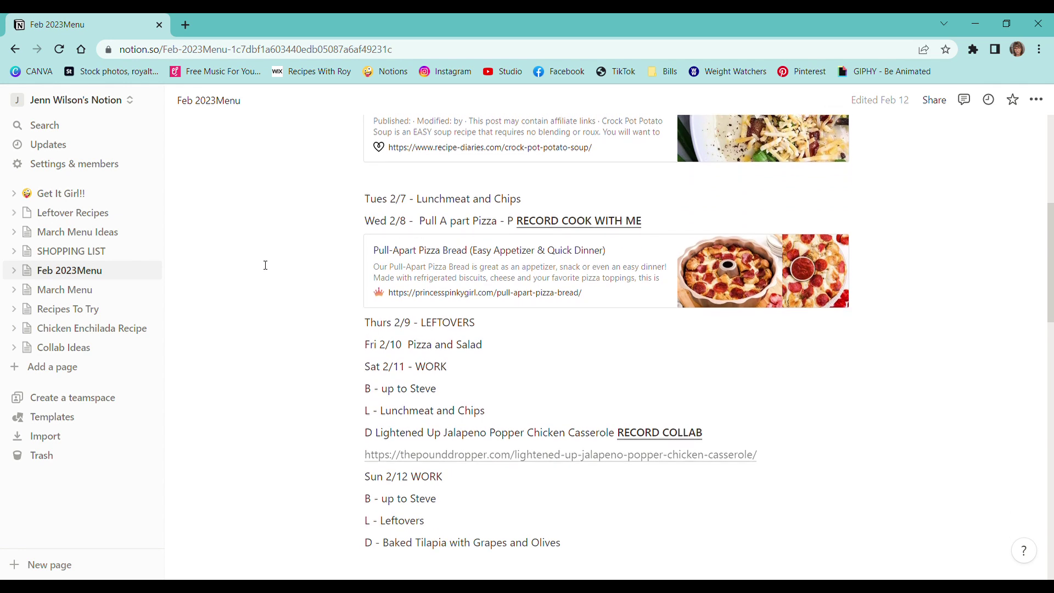
pyautogui.scroll(-6, 266, 265)
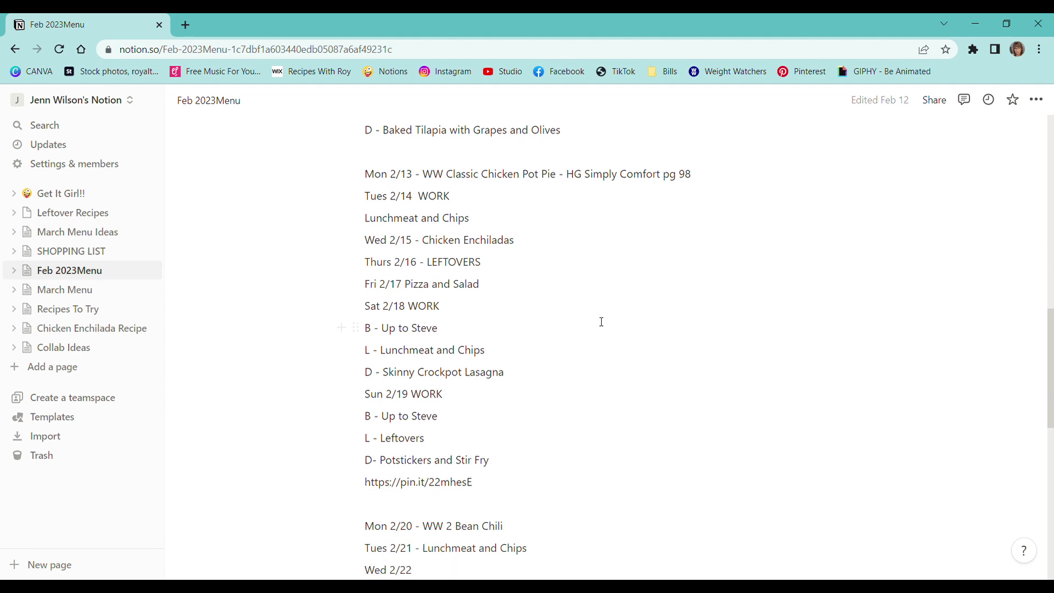
pyautogui.scroll(-1, 598, 324)
pyautogui.scroll(-3, 625, 286)
pyautogui.write('-')
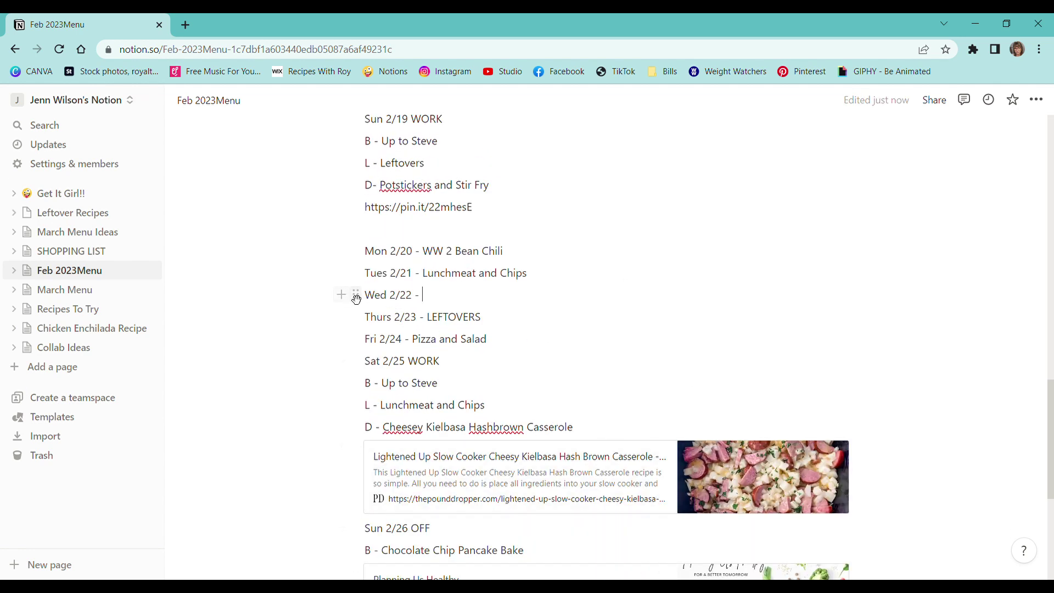
# Step: Open a new browser tab and try a web search for "planning us healthy"
pyautogui.click(185, 25)
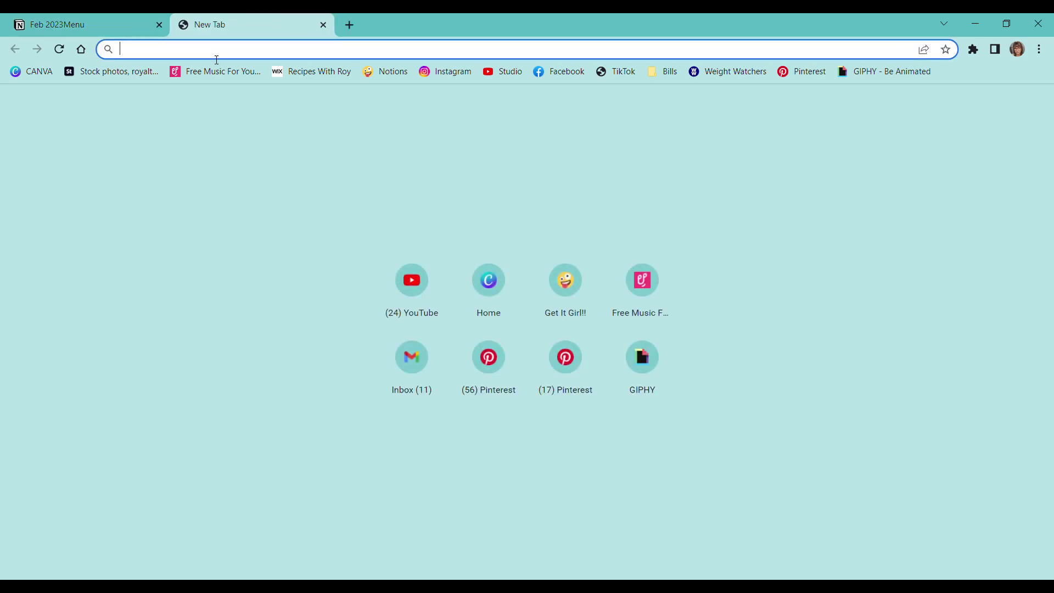
pyautogui.write('plannin')
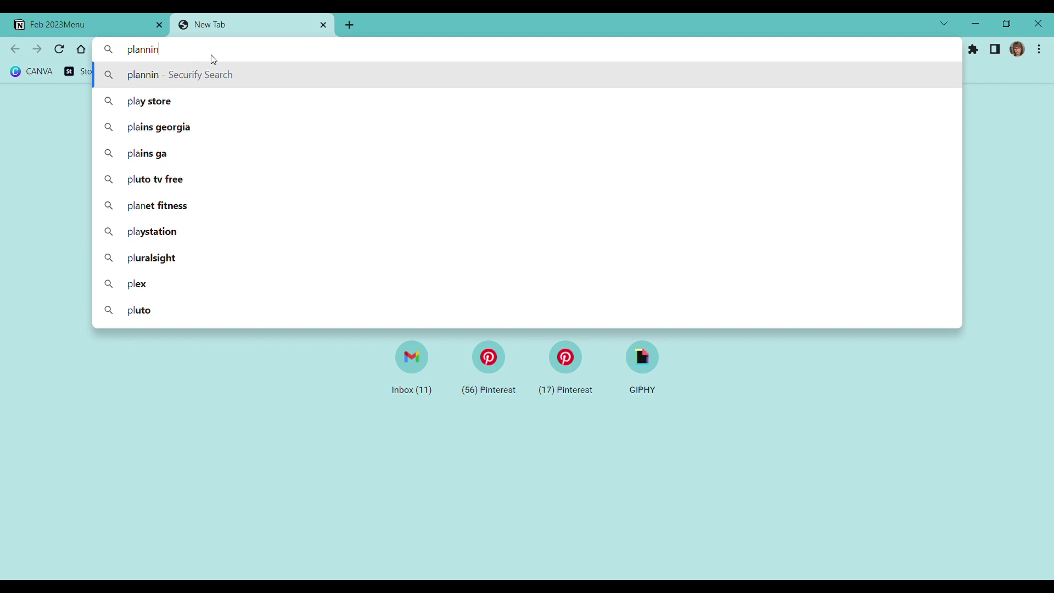
pyautogui.write('g us heal')
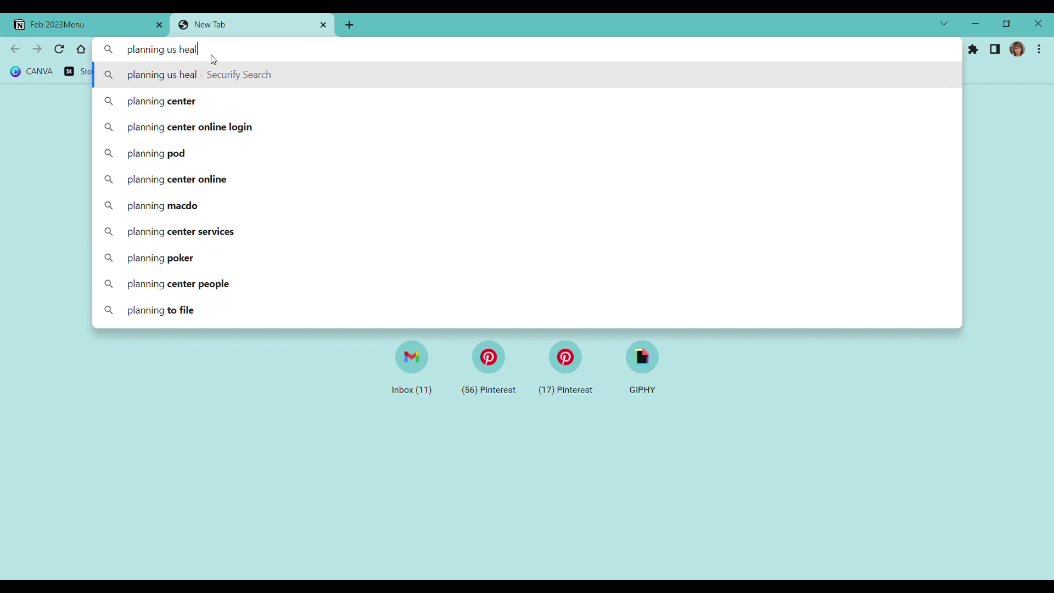
pyautogui.write('thy')
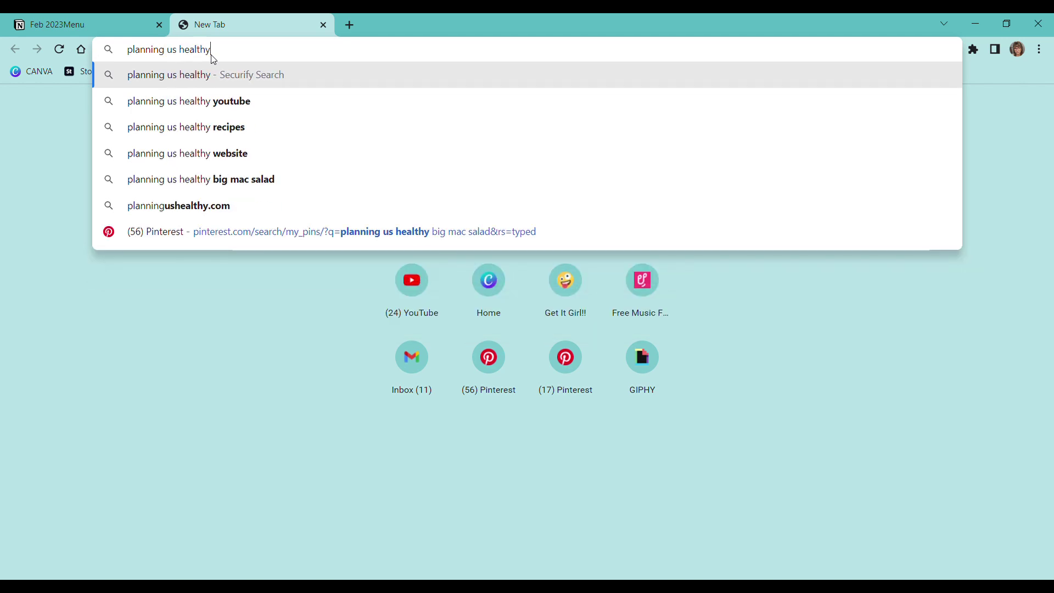
pyautogui.press('Return')
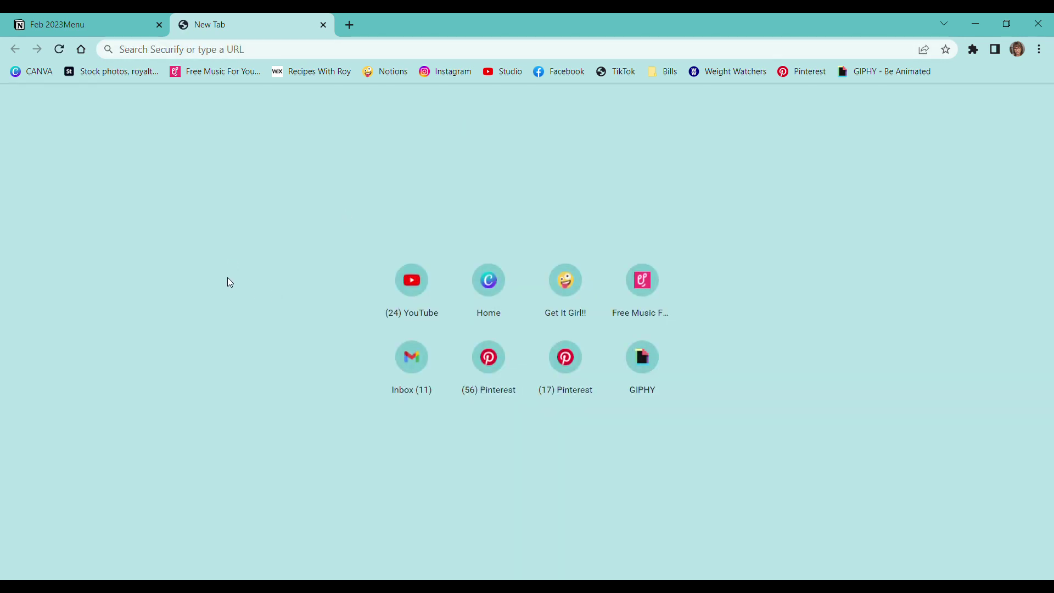
# Step: Search the web again for "planning us healthy" and locate the planningushealthy.com result
pyautogui.click(272, 55)
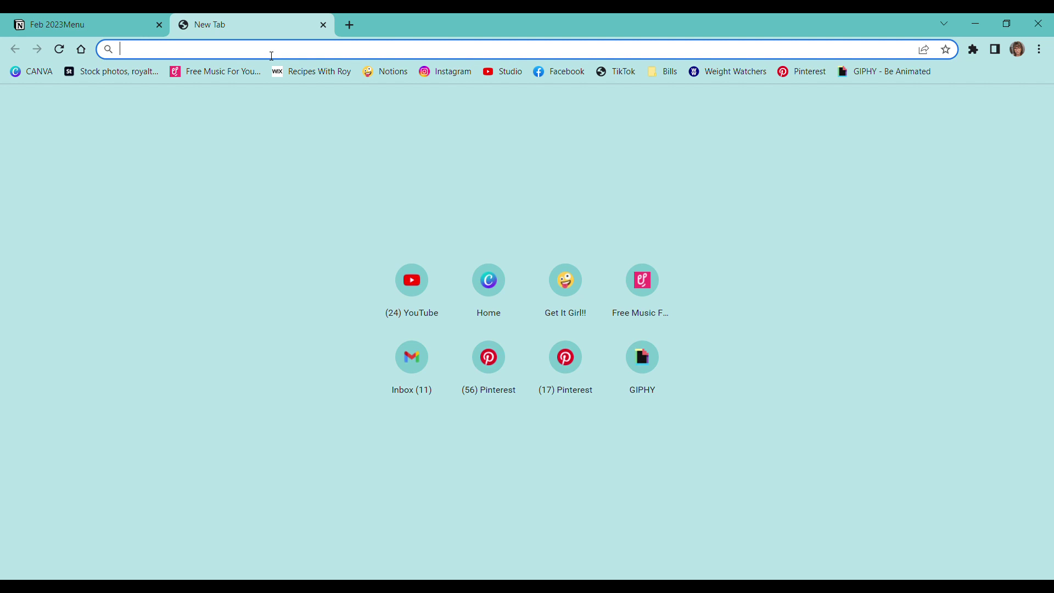
pyautogui.write('planning hea')
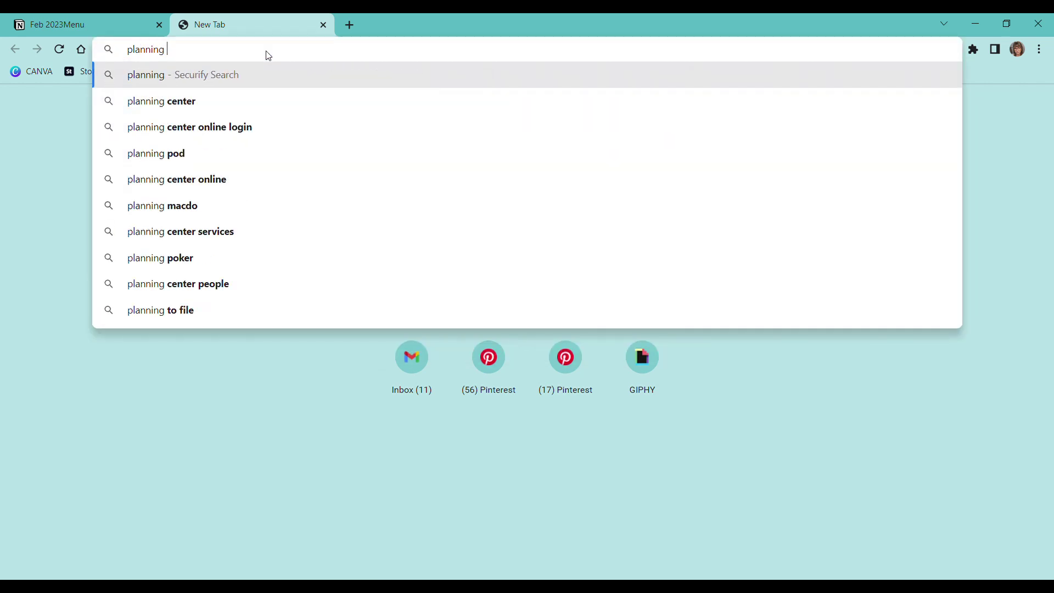
pyautogui.press('BackSpace')
pyautogui.press('BackSpace')
pyautogui.press('BackSpace')
pyautogui.press('BackSpace')
pyautogui.write('us healthy')
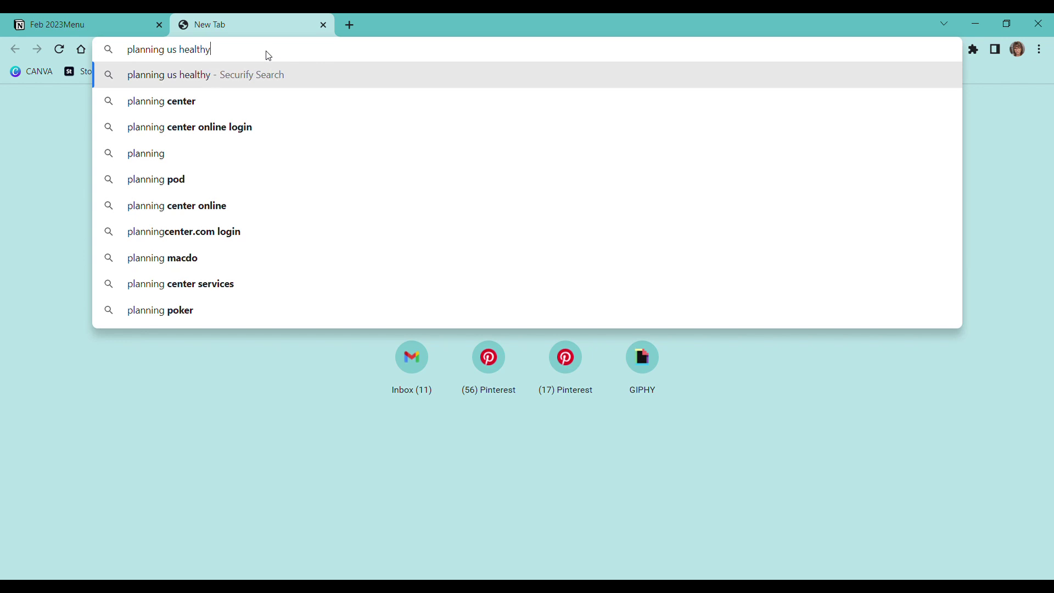
pyautogui.press('Return')
pyautogui.scroll(-10, 363, 184)
pyautogui.scroll(-4, 363, 185)
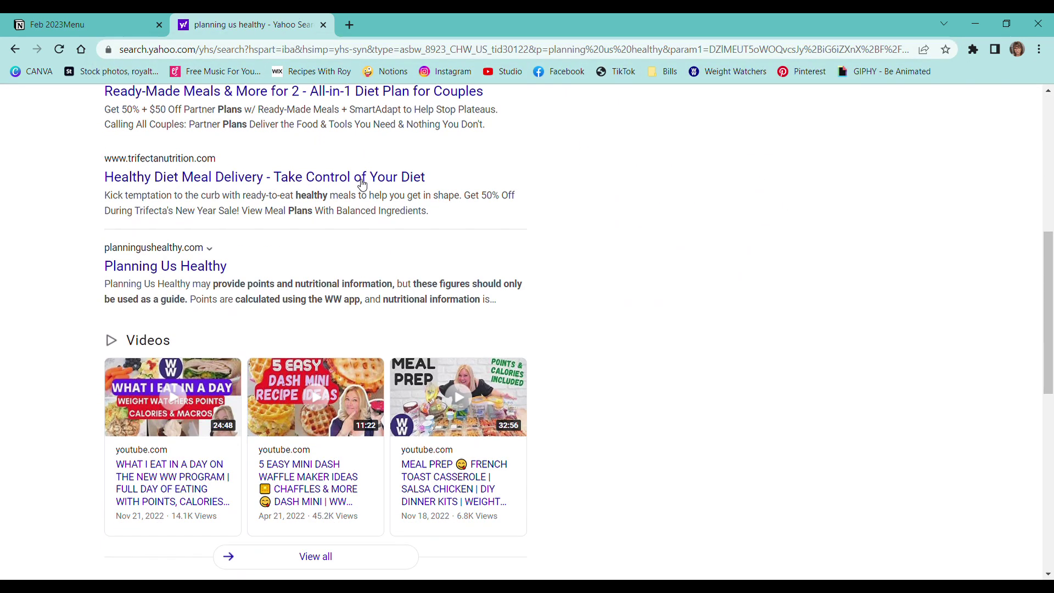
pyautogui.scroll(1, 355, 183)
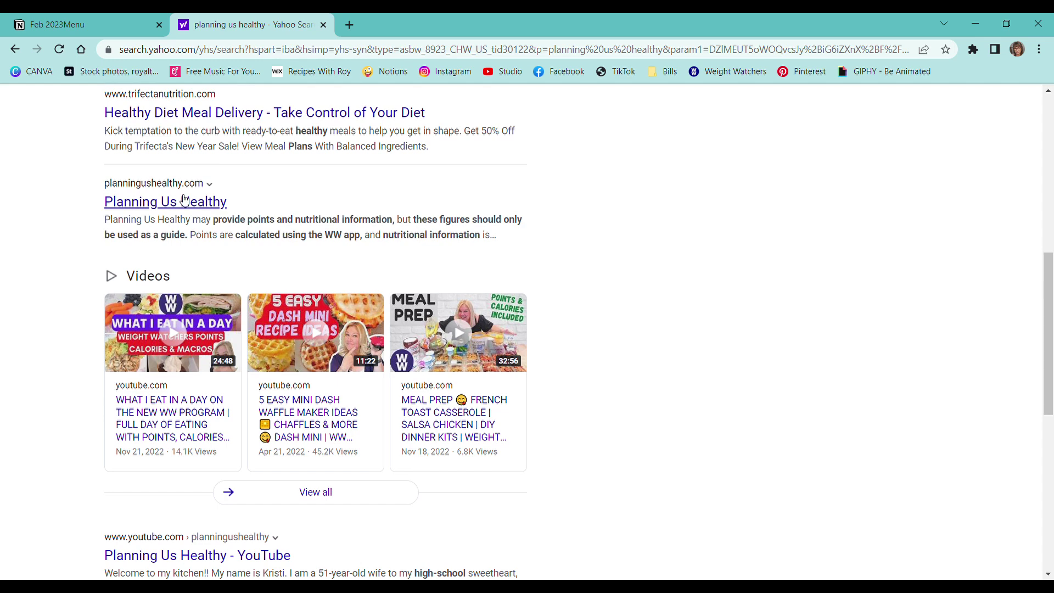
# Step: Open the Planning Us Healthy site and browse its Recipes / Printables page, dismissing the ad
pyautogui.click(165, 202)
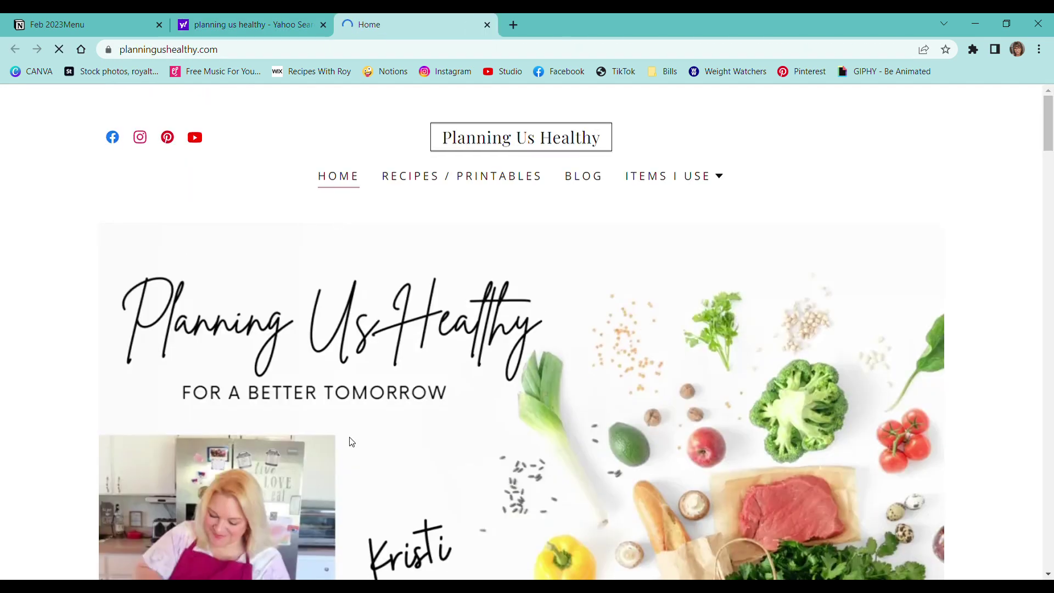
pyautogui.scroll(-1, 494, 330)
pyautogui.click(887, 532)
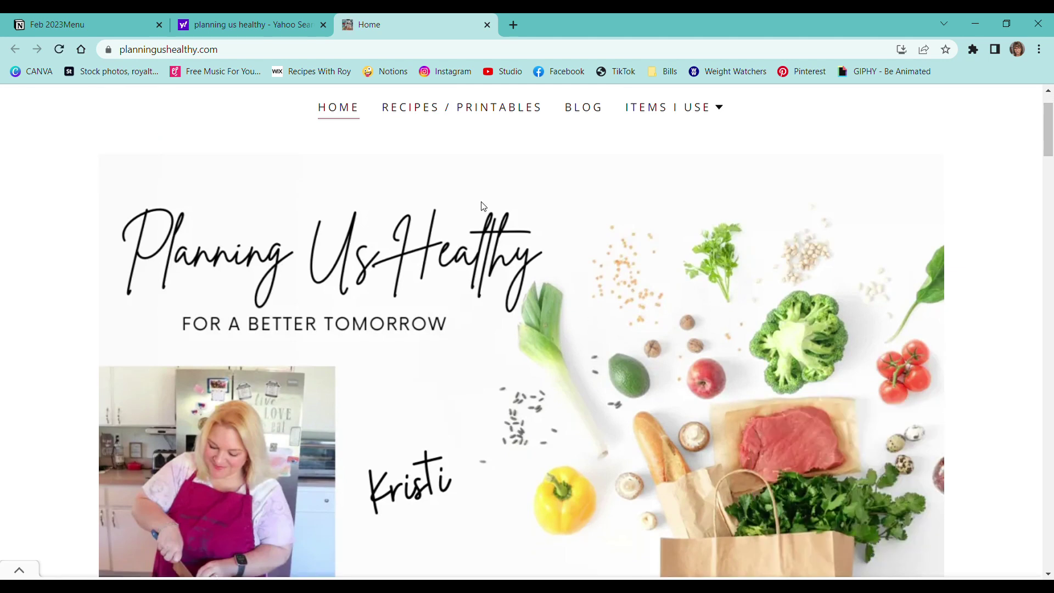
pyautogui.click(411, 106)
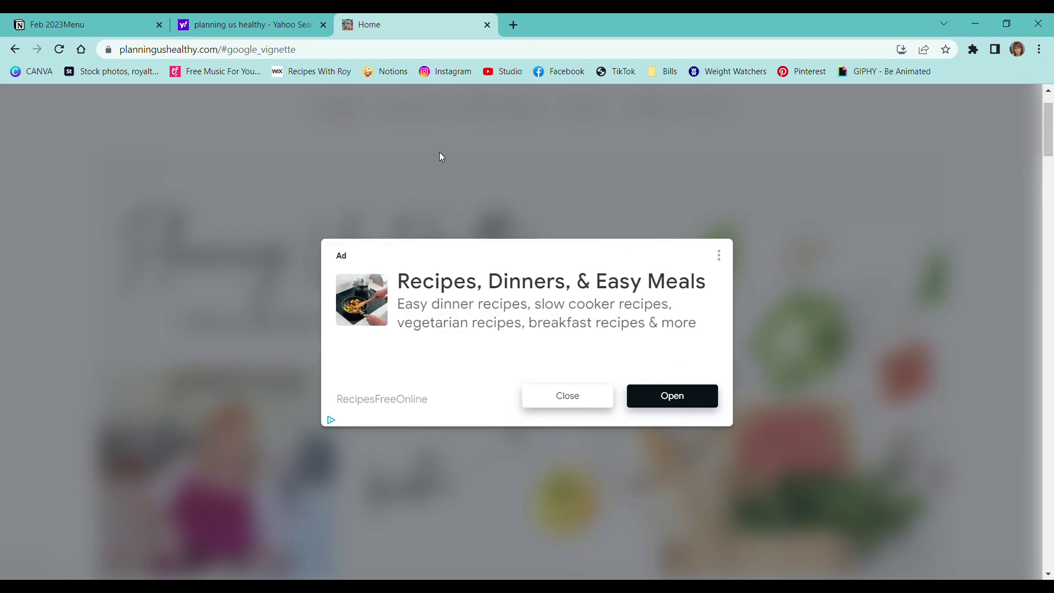
pyautogui.click(568, 397)
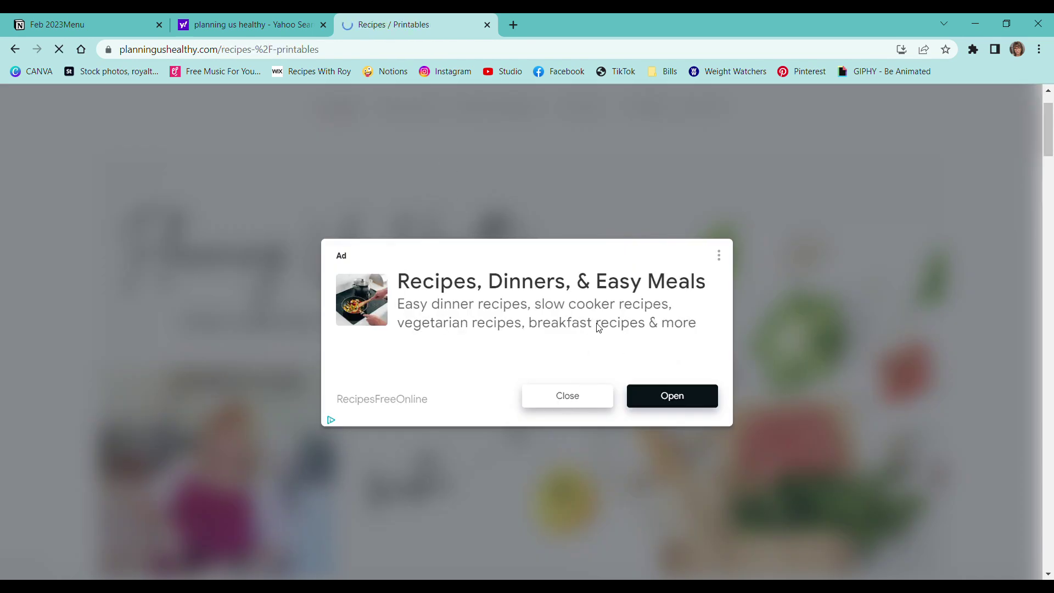
pyautogui.scroll(-5, 703, 301)
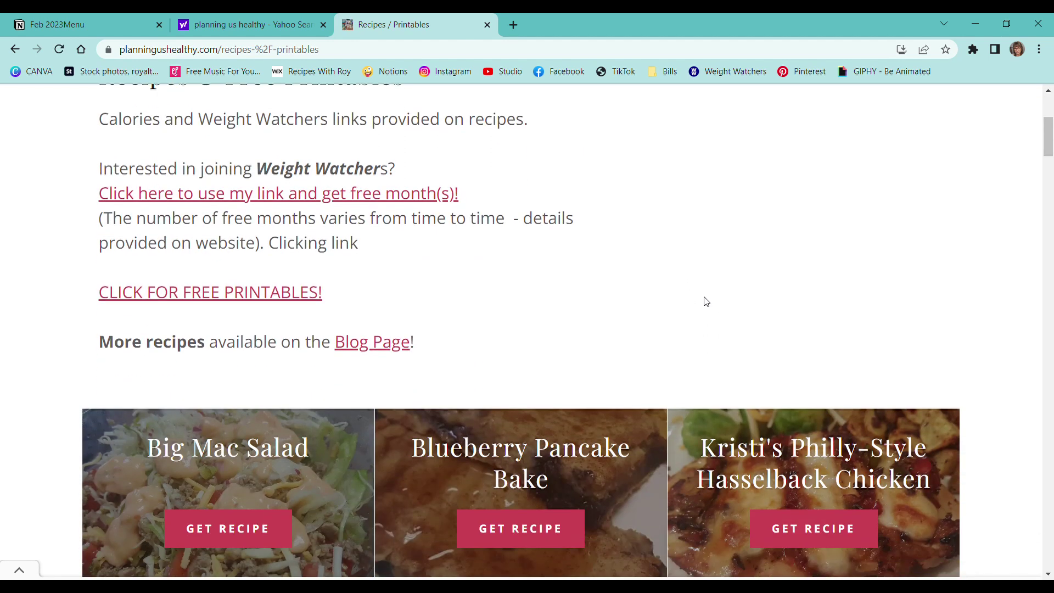
pyautogui.scroll(-2, 696, 229)
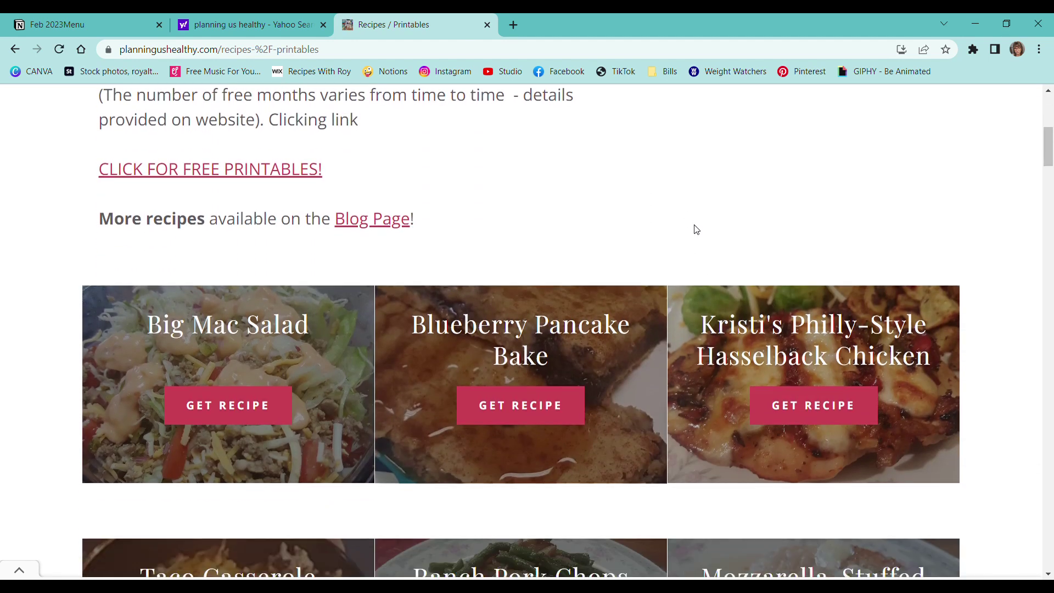
# Step: Open the Big Mac Salad recipe and copy its web address
pyautogui.click(230, 396)
pyautogui.scroll(-2, 379, 228)
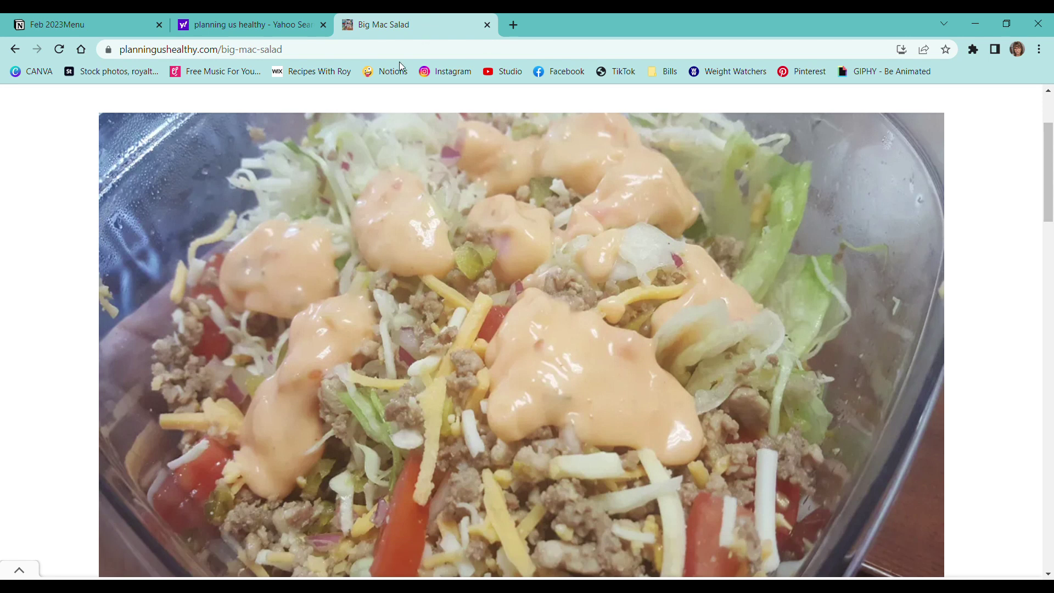
pyautogui.moveTo(300, 50); pyautogui.dragTo(135, 51)
pyautogui.hotkey('ctrl', 'c')
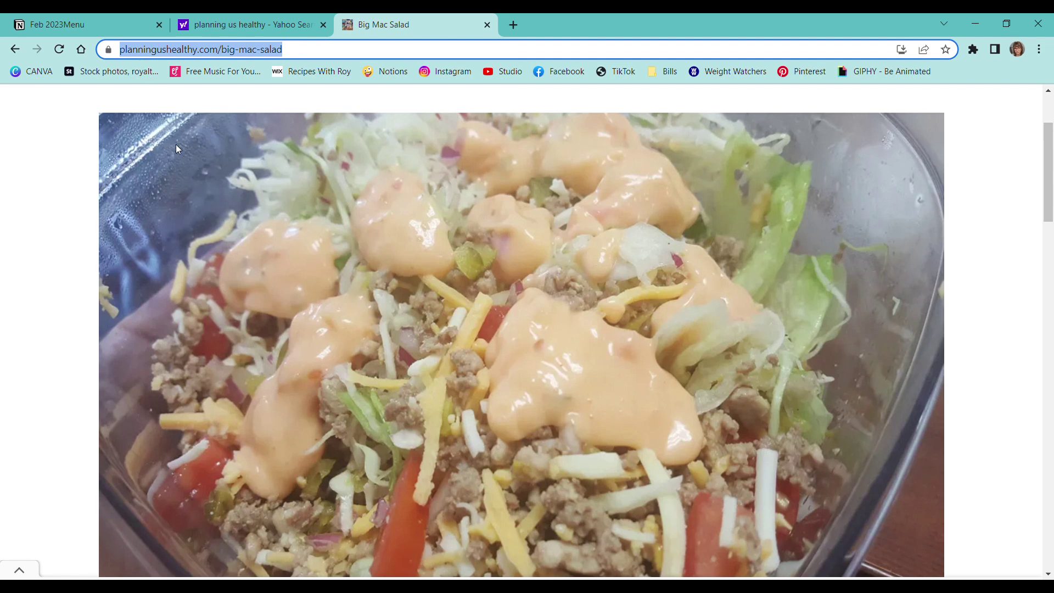
# Step: In the Feb 2023Menu page, enter "Big Mac Salad" for Wed 2/22 and add the copied recipe link beneath it as a bookmark
pyautogui.click(77, 25)
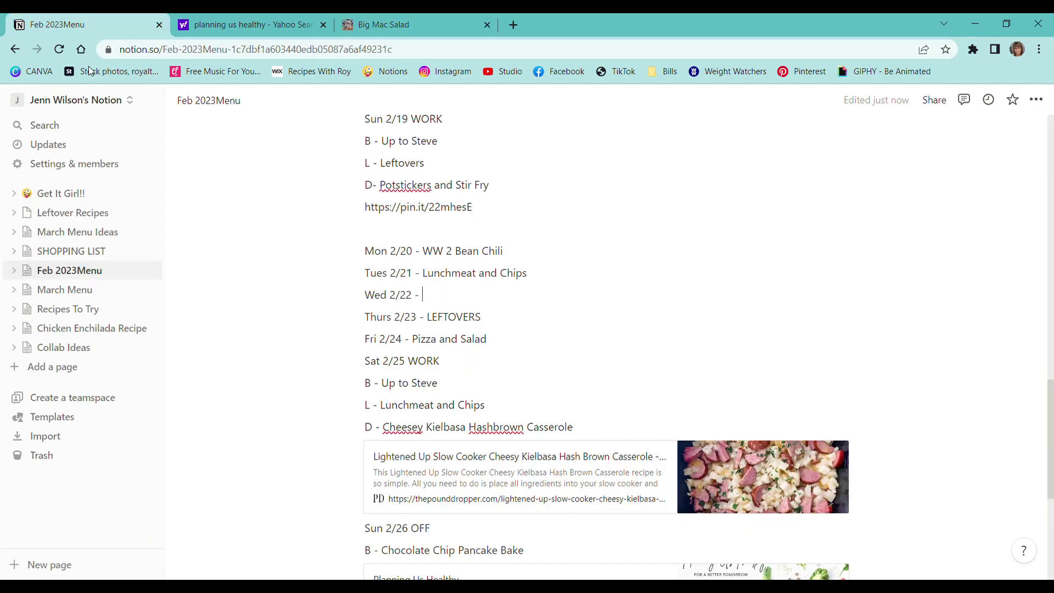
pyautogui.write('B')
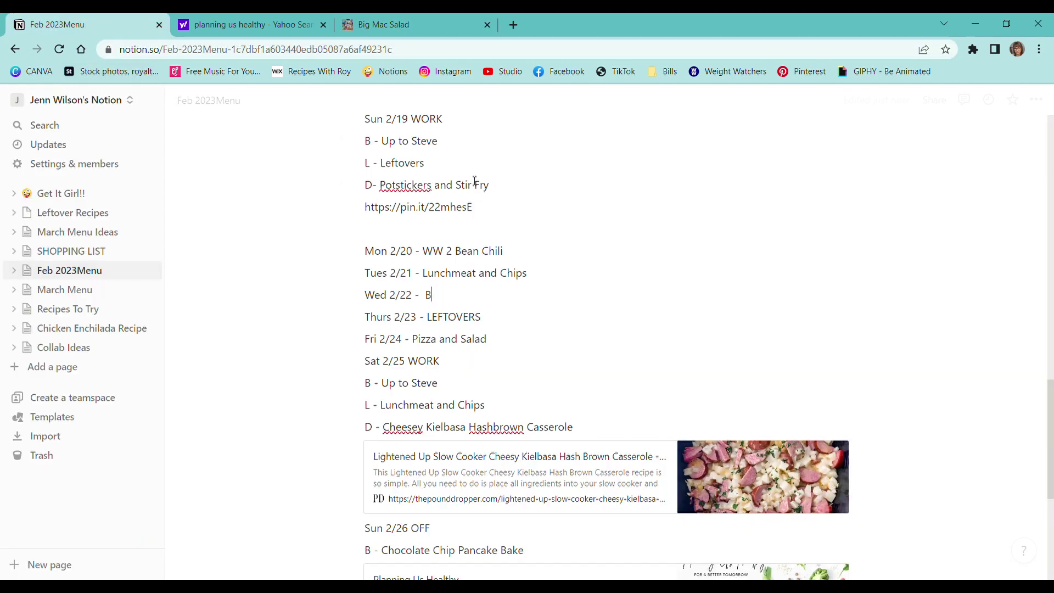
pyautogui.write('ig Mac Salad')
pyautogui.press('Return')
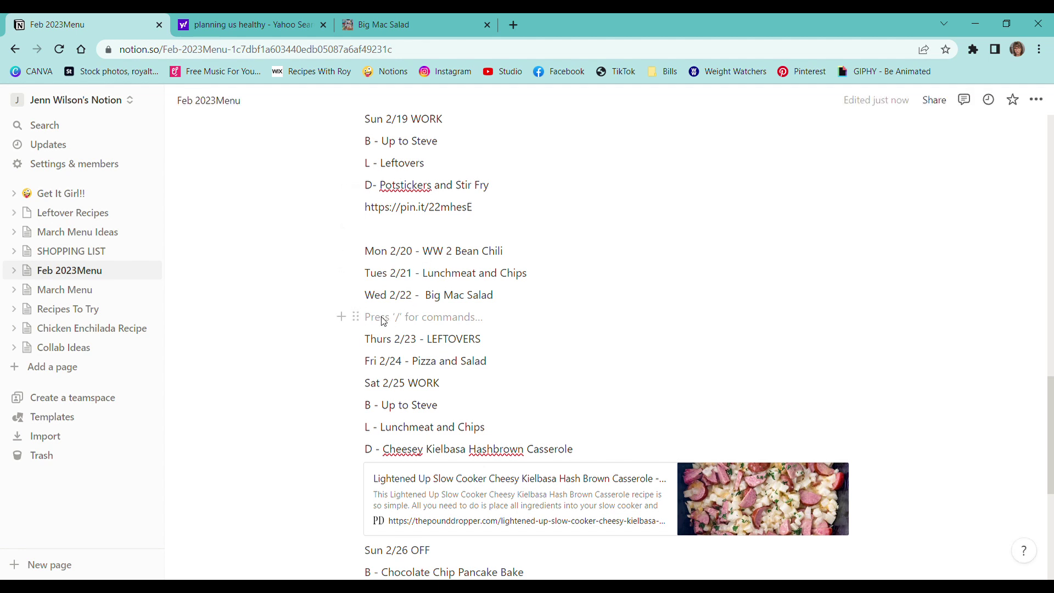
pyautogui.hotkey('ctrl', 'v')
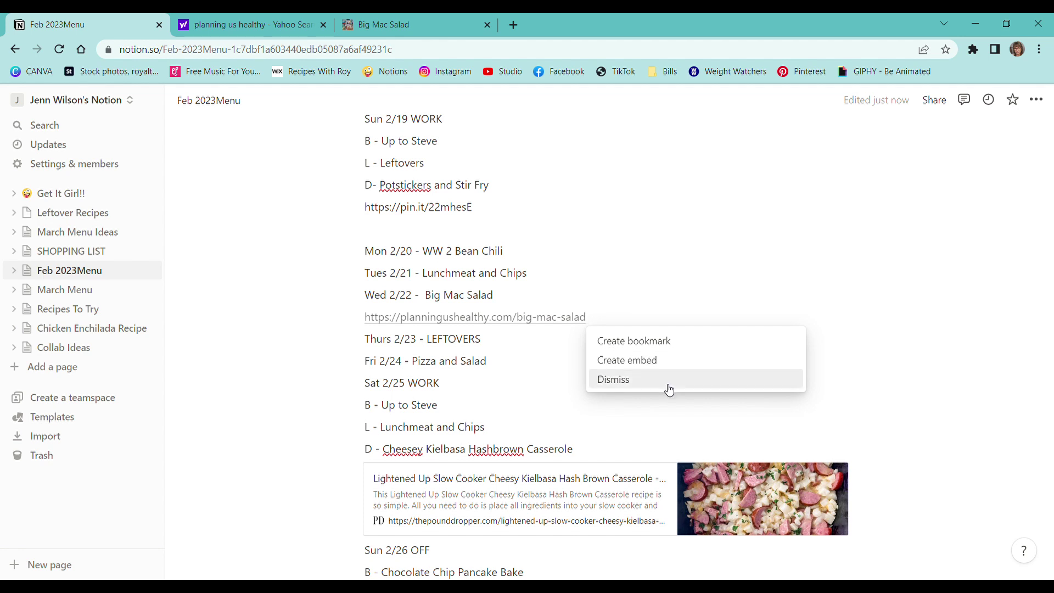
pyautogui.click(680, 361)
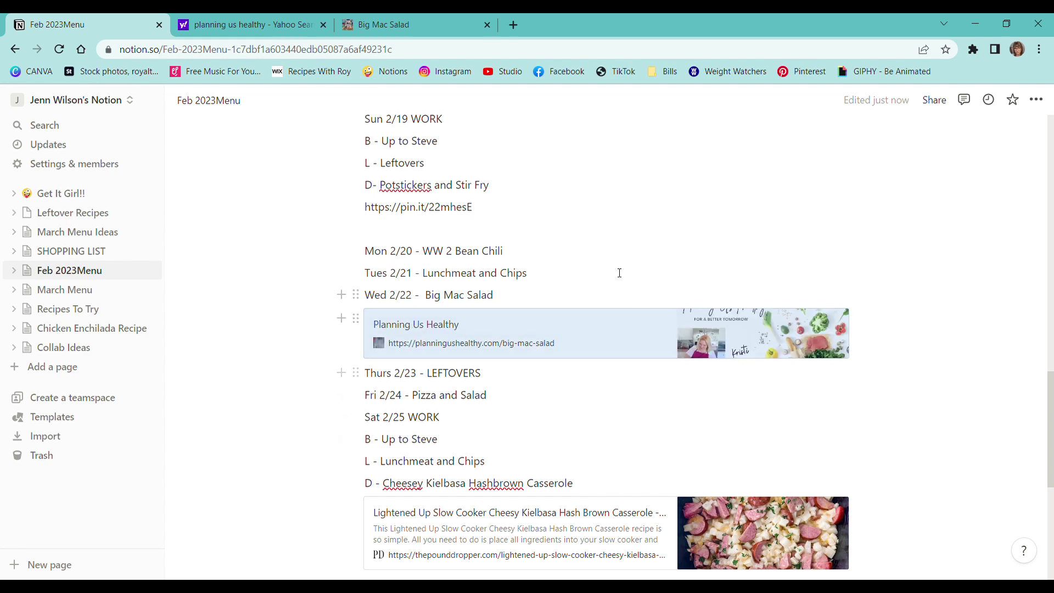
# Step: Close the recipe and search tabs and reopen the Big Mac Salad recipe from its link in the menu
pyautogui.click(487, 24)
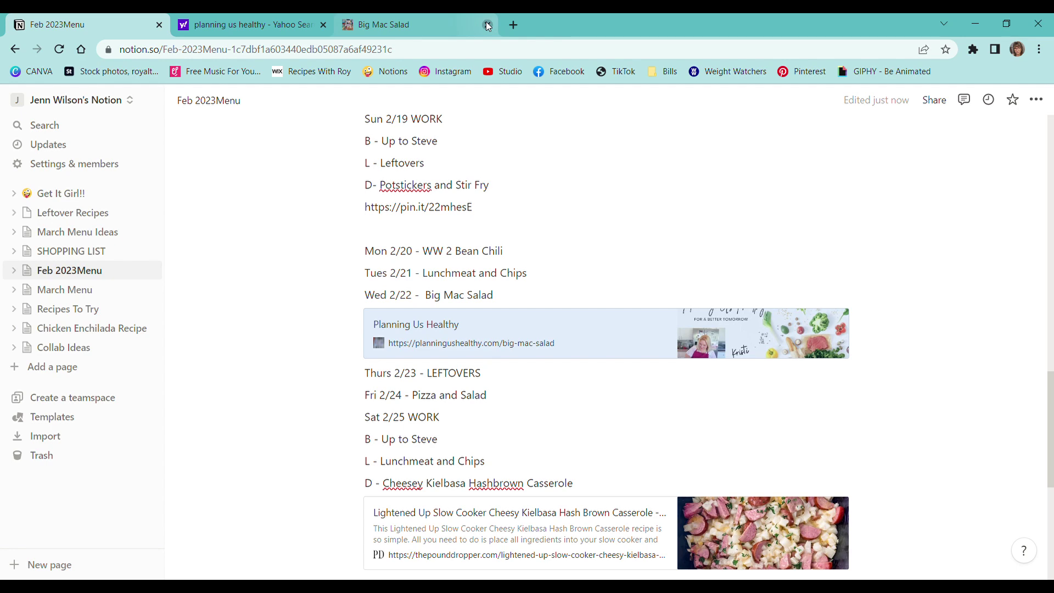
pyautogui.click(323, 25)
pyautogui.click(489, 332)
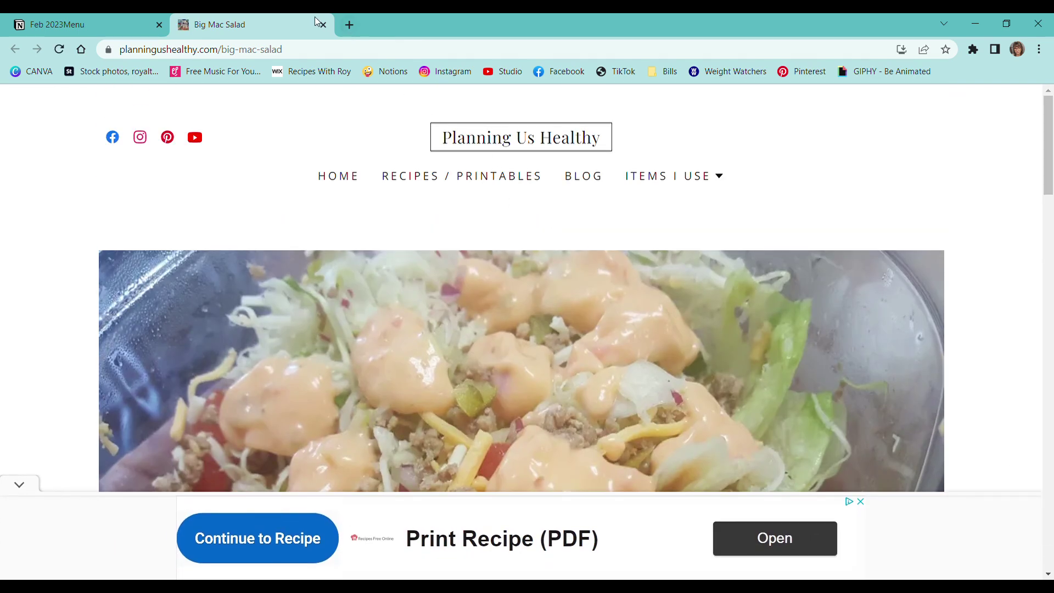
pyautogui.click(323, 26)
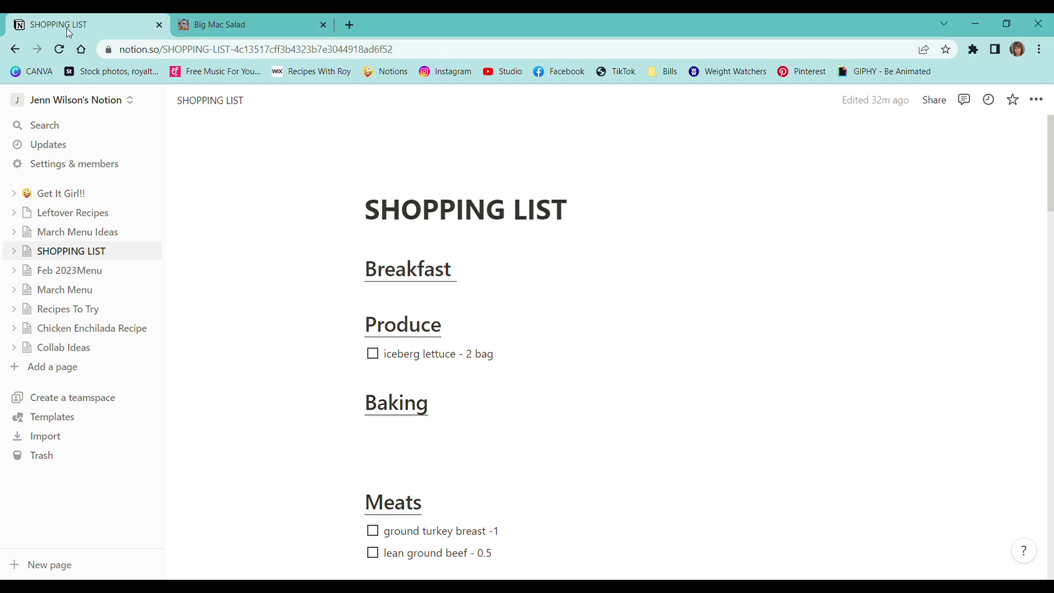
# Step: Check the Big Mac Salad ingredients and add the to-do item "ground turkey - 1" under Meats in the SHOPPING LIST page
pyautogui.click(242, 25)
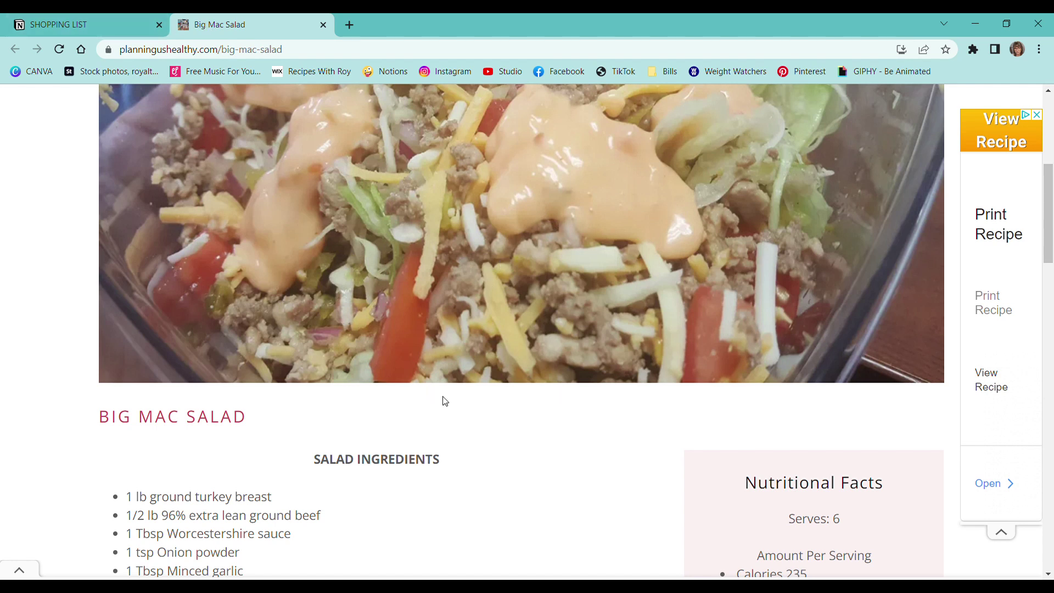
pyautogui.scroll(-5, 352, 436)
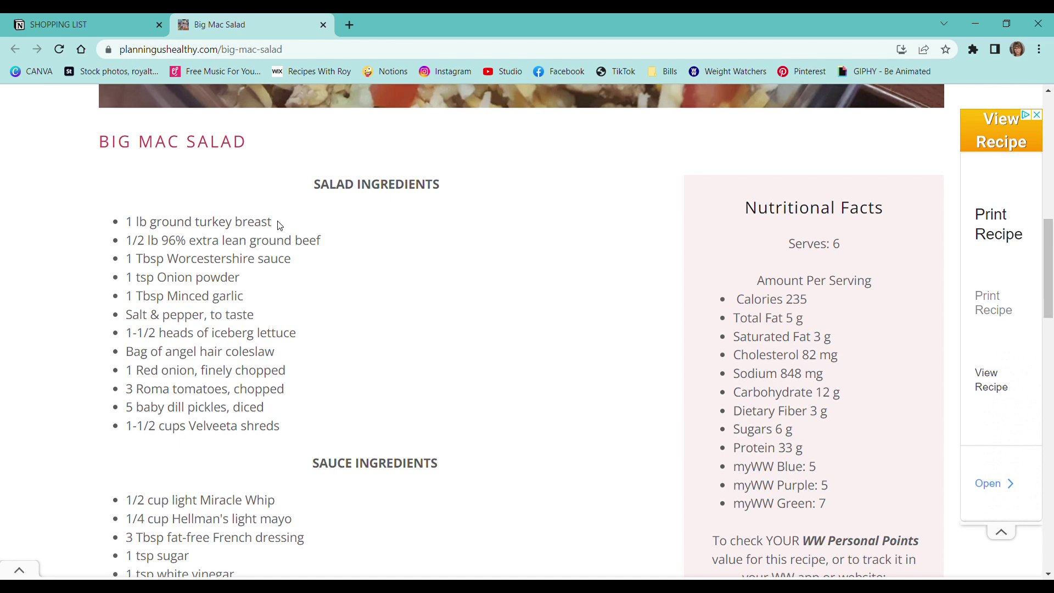
pyautogui.click(47, 24)
pyautogui.scroll(2, 530, 212)
pyautogui.scroll(-5, 494, 216)
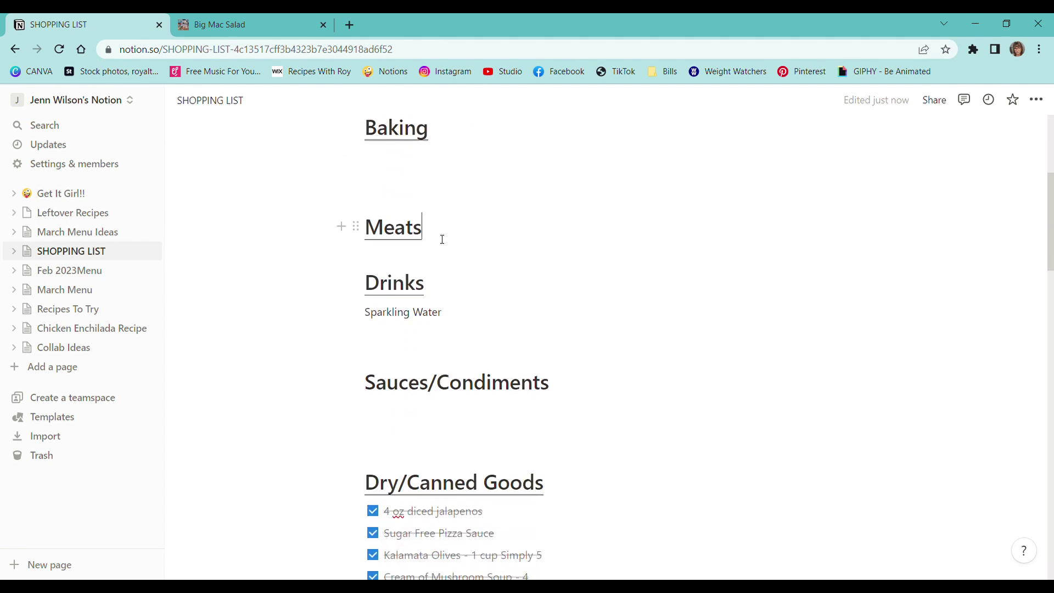
pyautogui.click(440, 240)
pyautogui.press('Return')
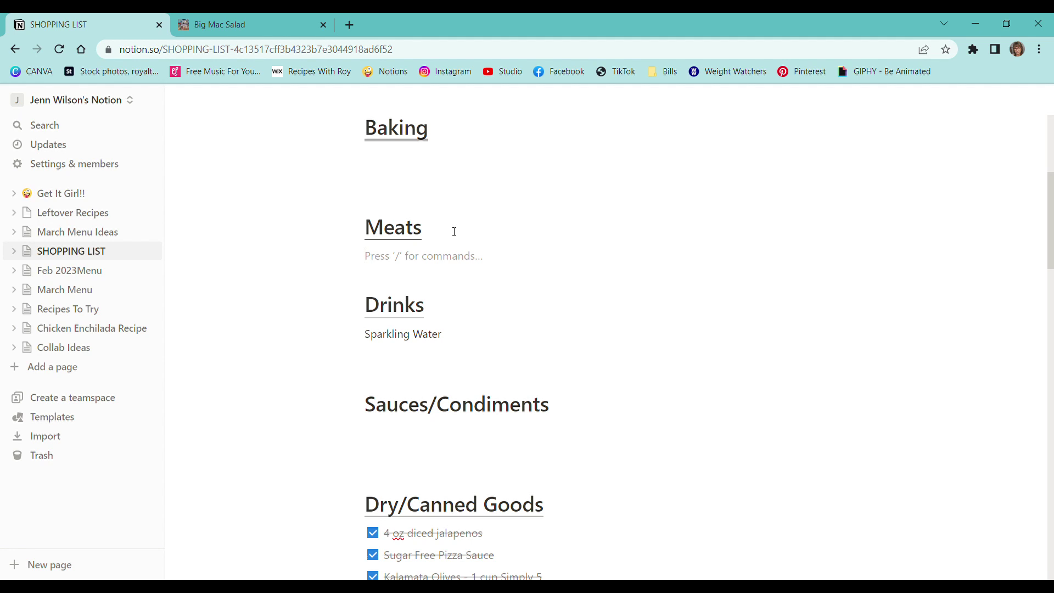
pyautogui.write('/')
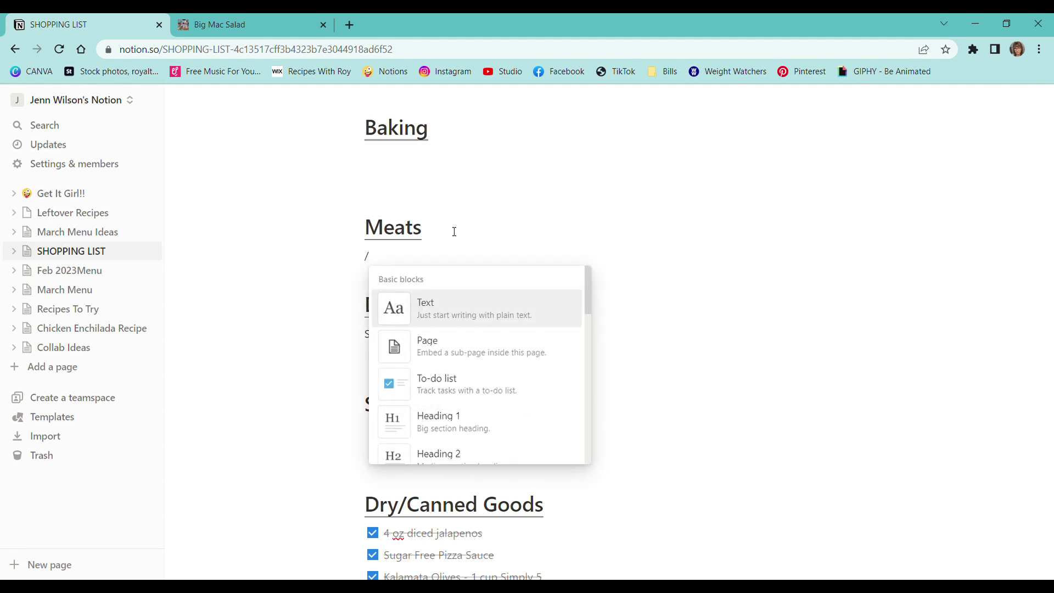
pyautogui.write('todo')
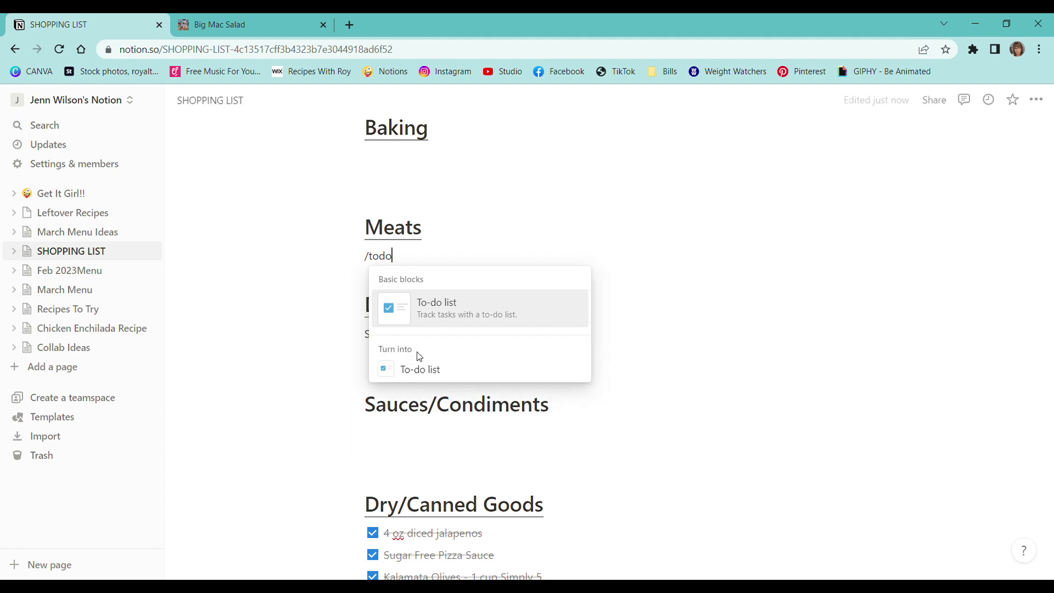
pyautogui.click(455, 308)
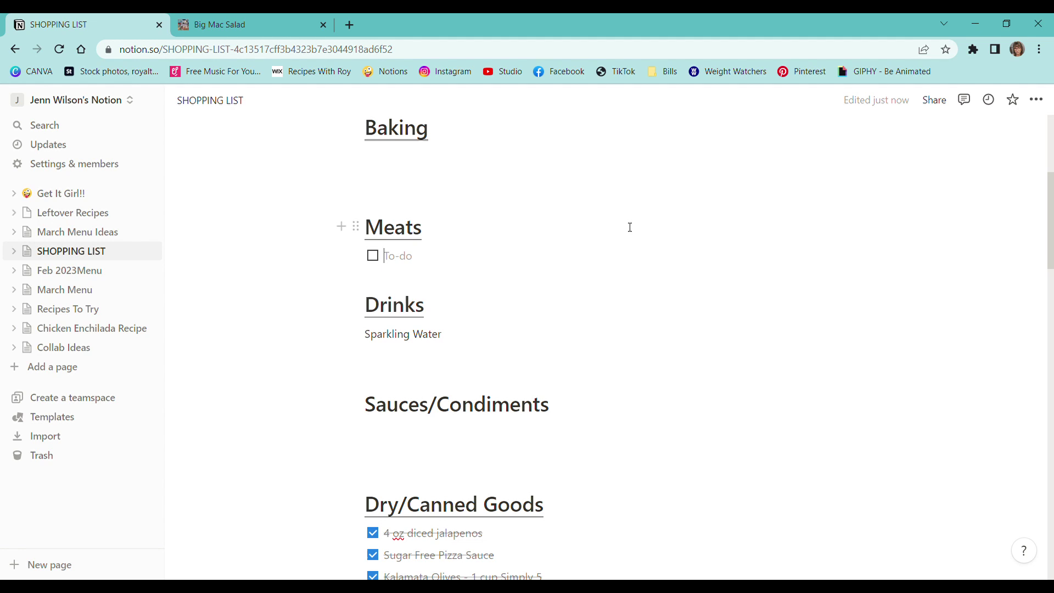
pyautogui.write('ground turkey - 1')
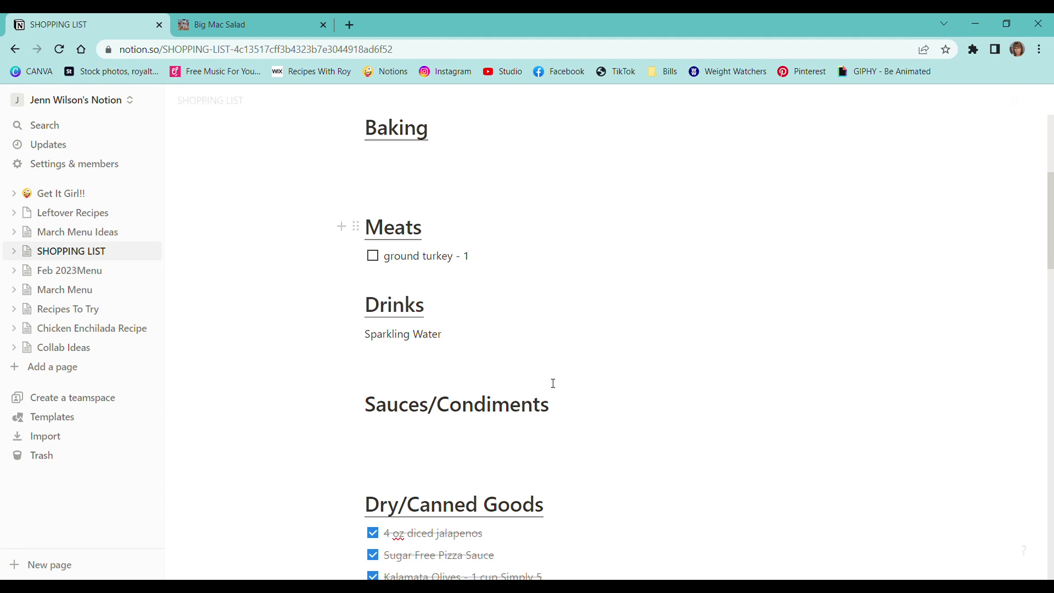
# Step: Check the recipe's beef amount and add the to-do item "lean ground beef - 0.5" under Meats
pyautogui.click(251, 24)
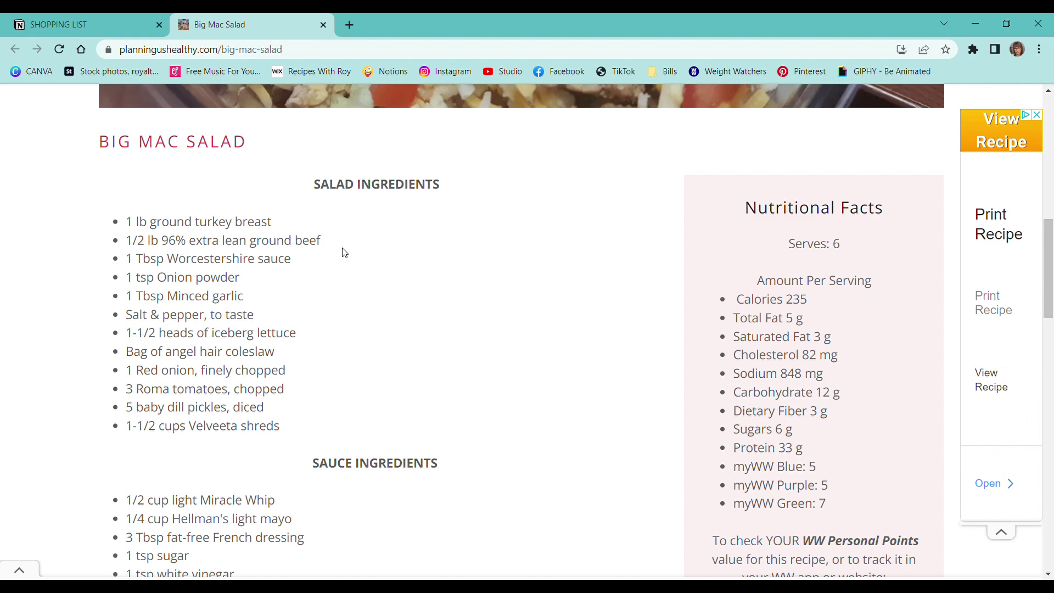
pyautogui.click(93, 20)
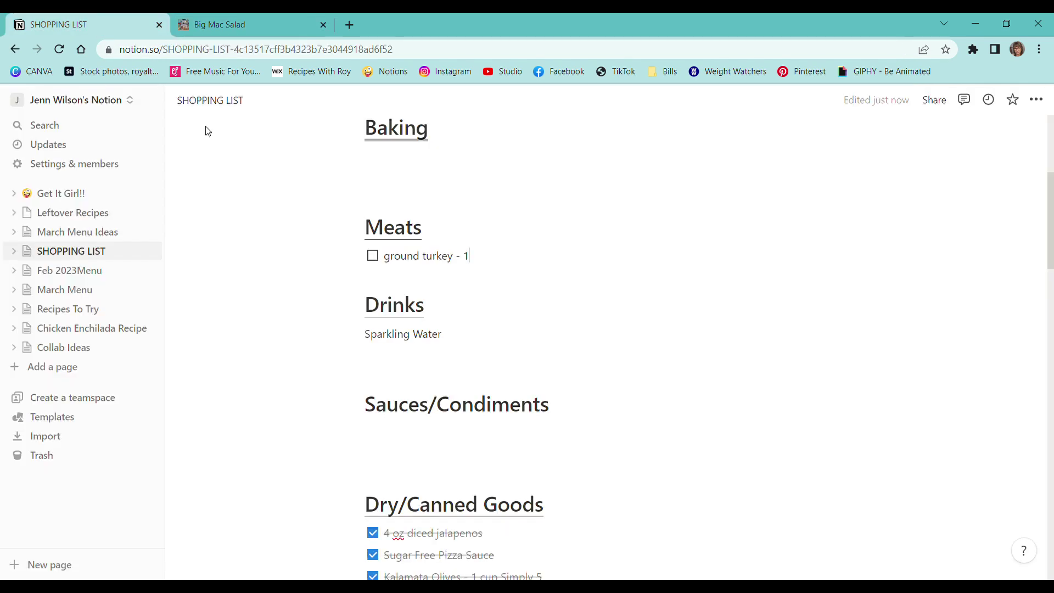
pyautogui.press('Return')
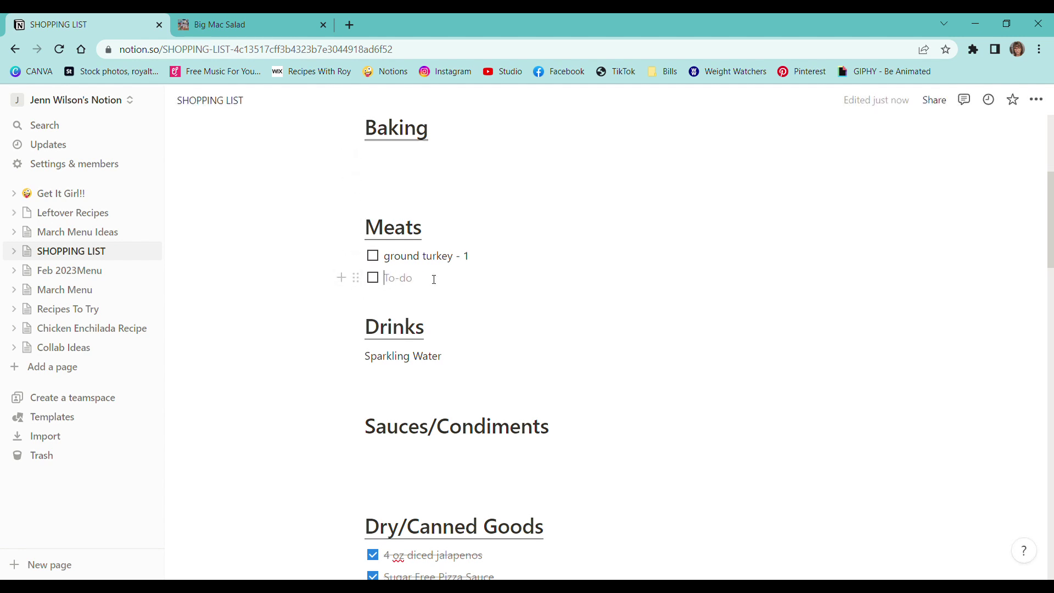
pyautogui.click(375, 257)
pyautogui.click(373, 256)
pyautogui.write('lean')
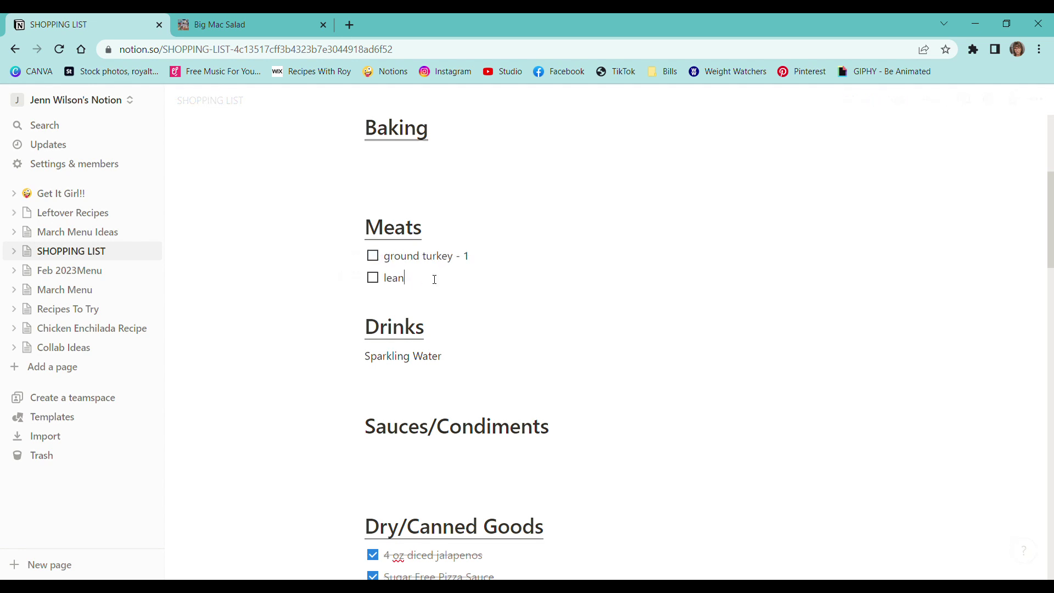
pyautogui.write(' ground beef - 0.5')
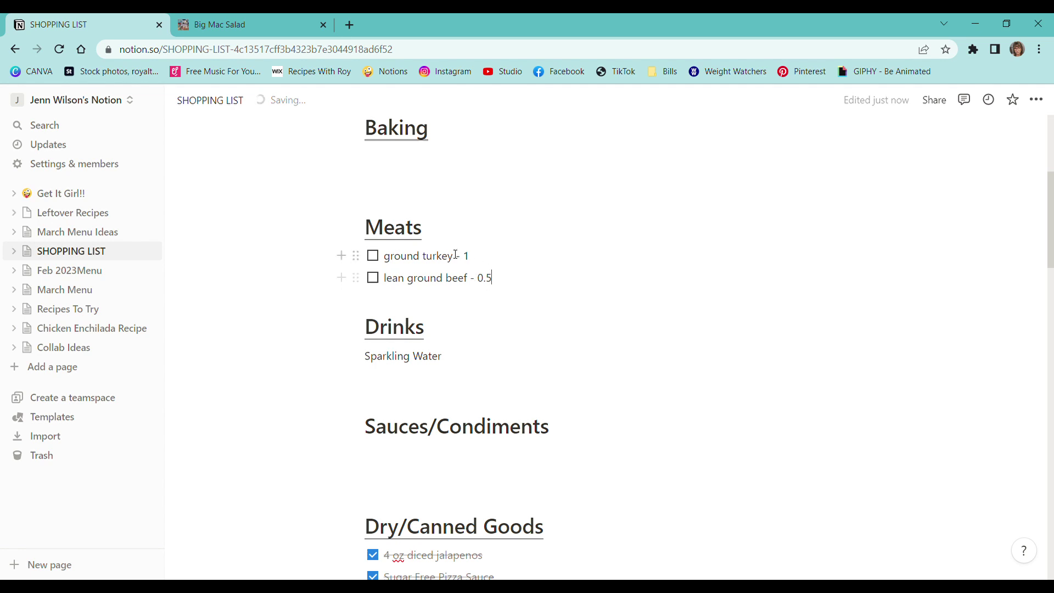
# Step: Check the recipe's lettuce amount and make the Produce item read "iceberg lettuce - 2 bags"
pyautogui.click(229, 24)
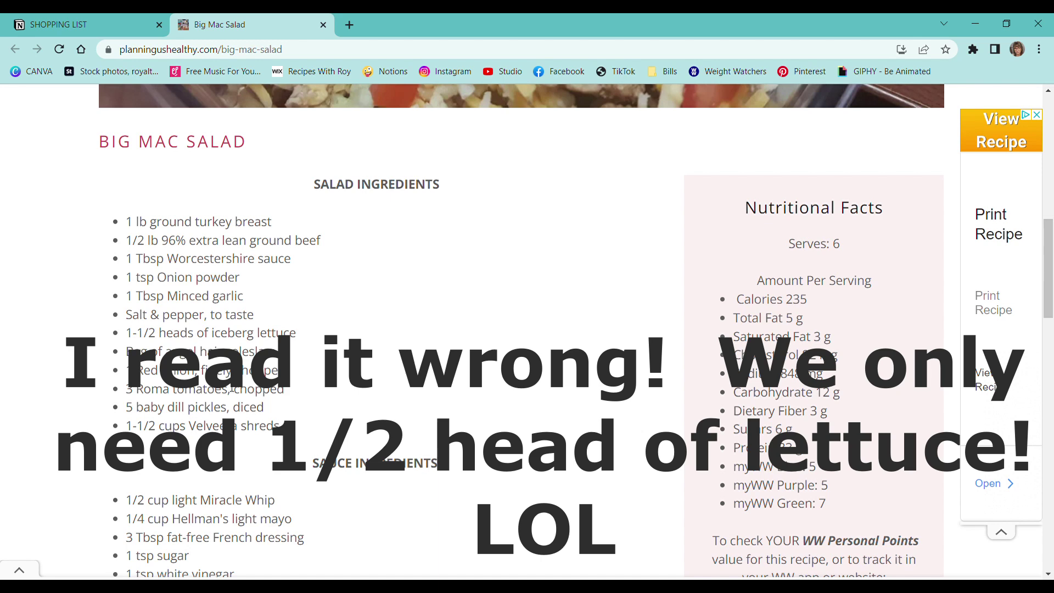
pyautogui.click(90, 21)
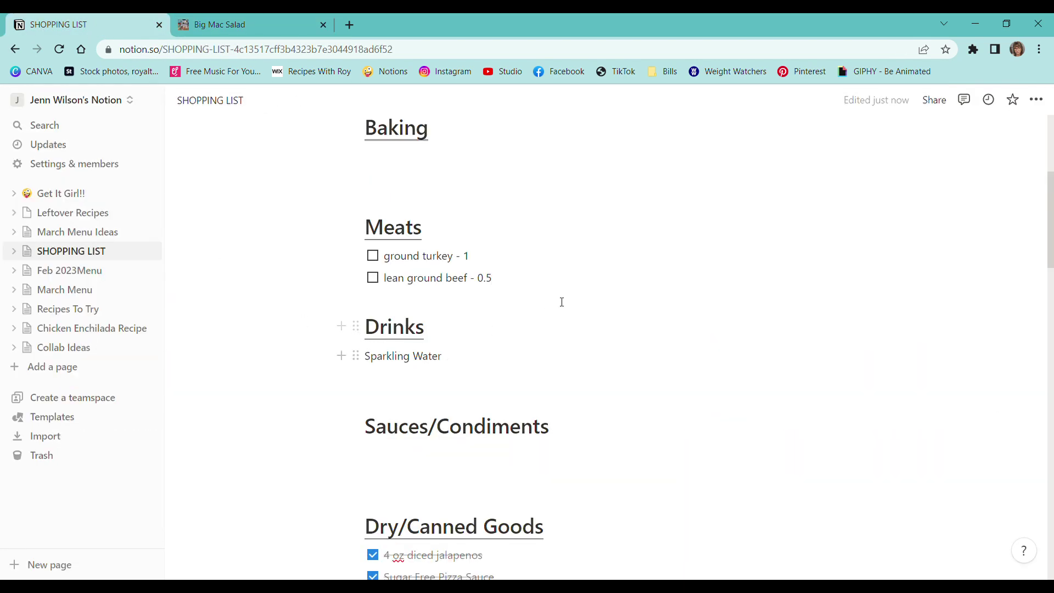
pyautogui.scroll(4, 546, 308)
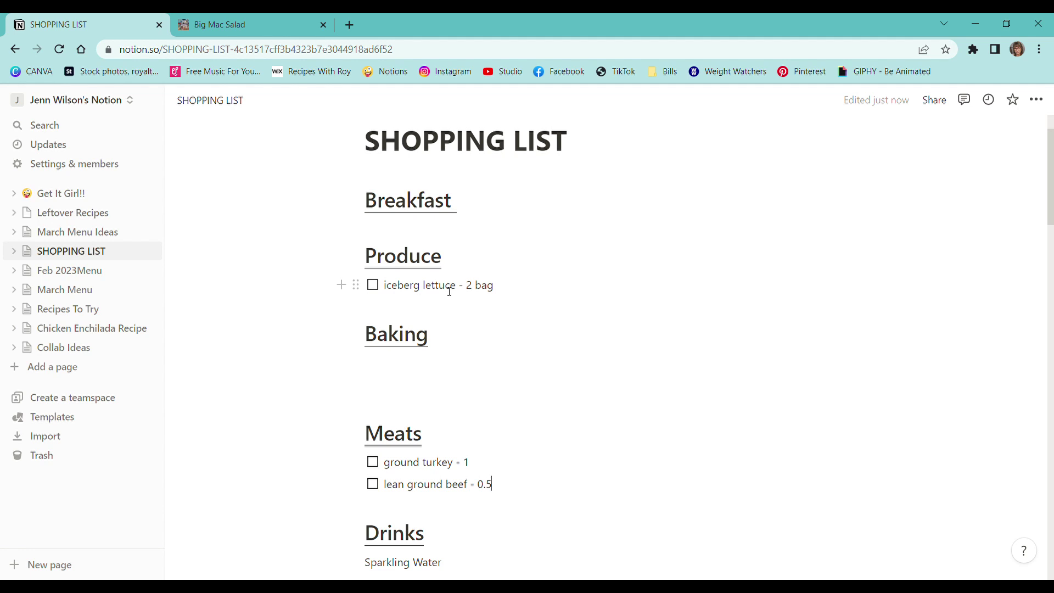
pyautogui.write('s')
# Step: Check the Big Mac Salad ingredients and add the to-do item "roma tomatoes - 2" under Produce in the SHOPPING LIST page
pyautogui.click(237, 31)
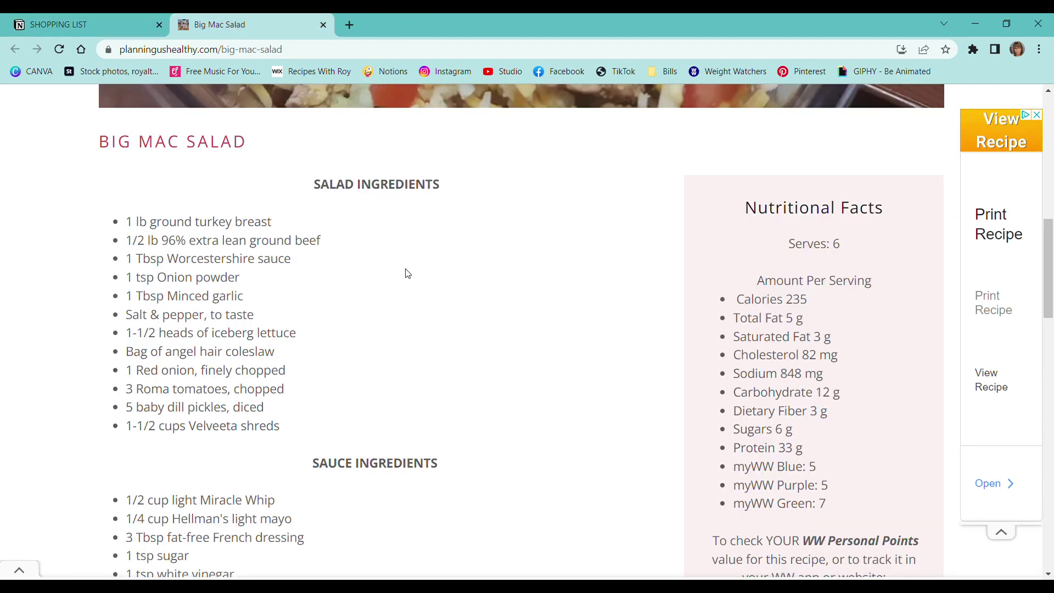
pyautogui.scroll(-1, 406, 271)
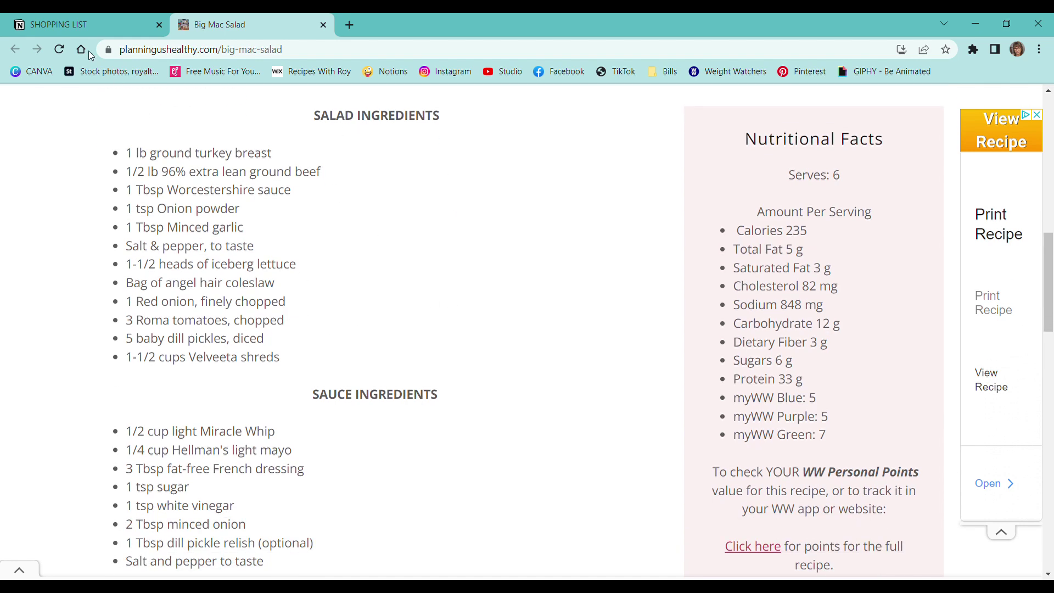
pyautogui.click(80, 16)
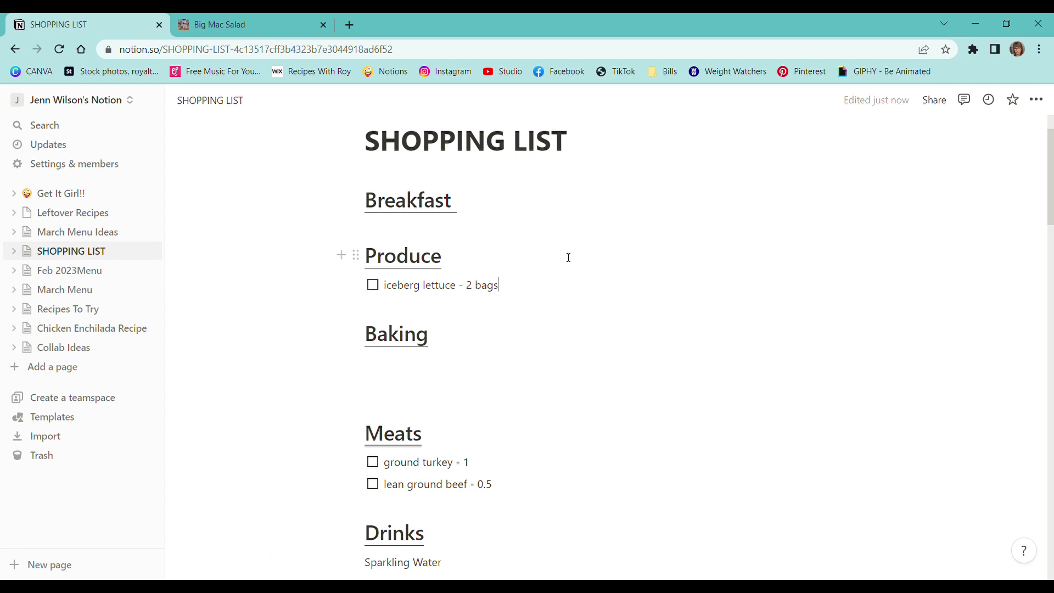
pyautogui.press('Return')
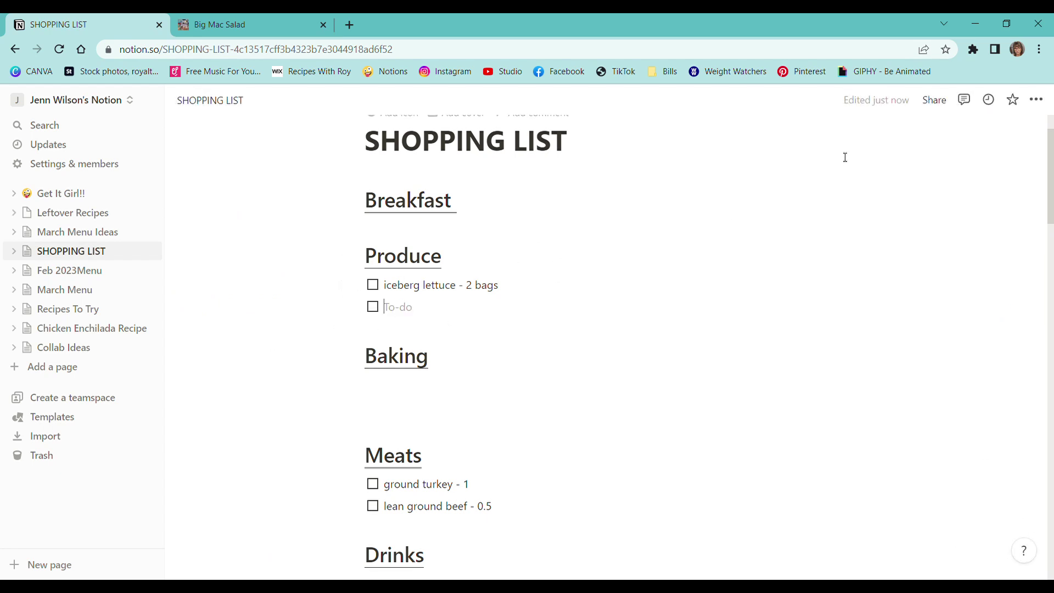
pyautogui.write('roma tomoatoes - 2')
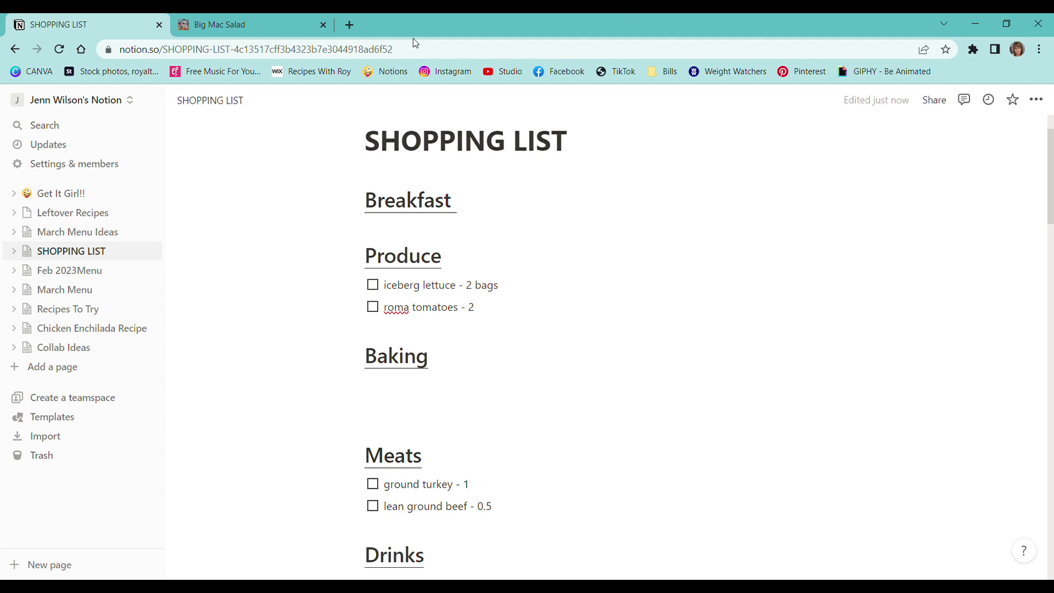
# Step: Review the recipe's salad and sauce ingredients and compare them with the sections of the SHOPPING LIST page
pyautogui.click(255, 23)
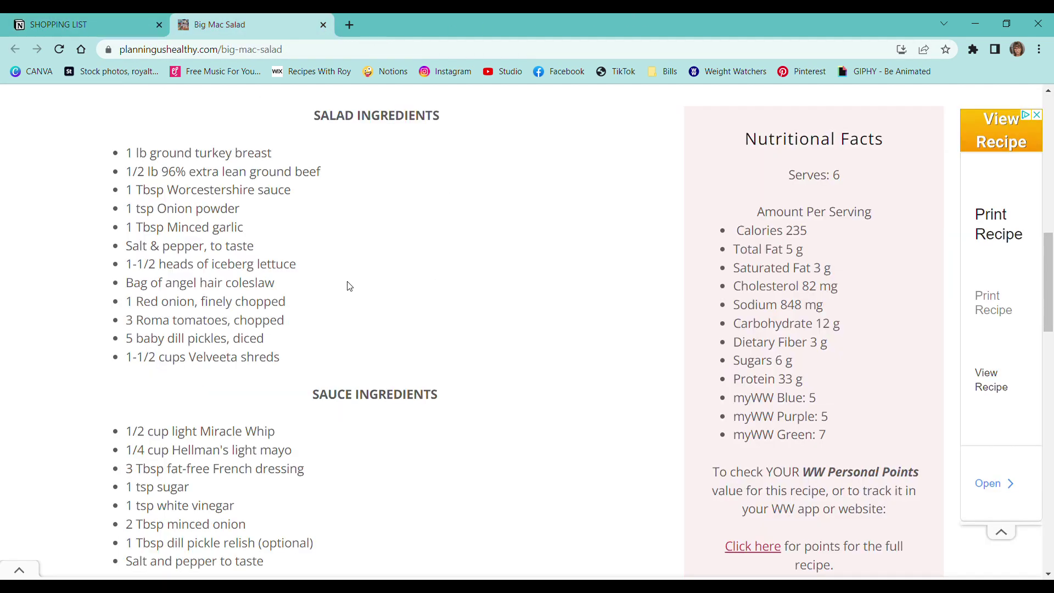
pyautogui.scroll(-1, 349, 285)
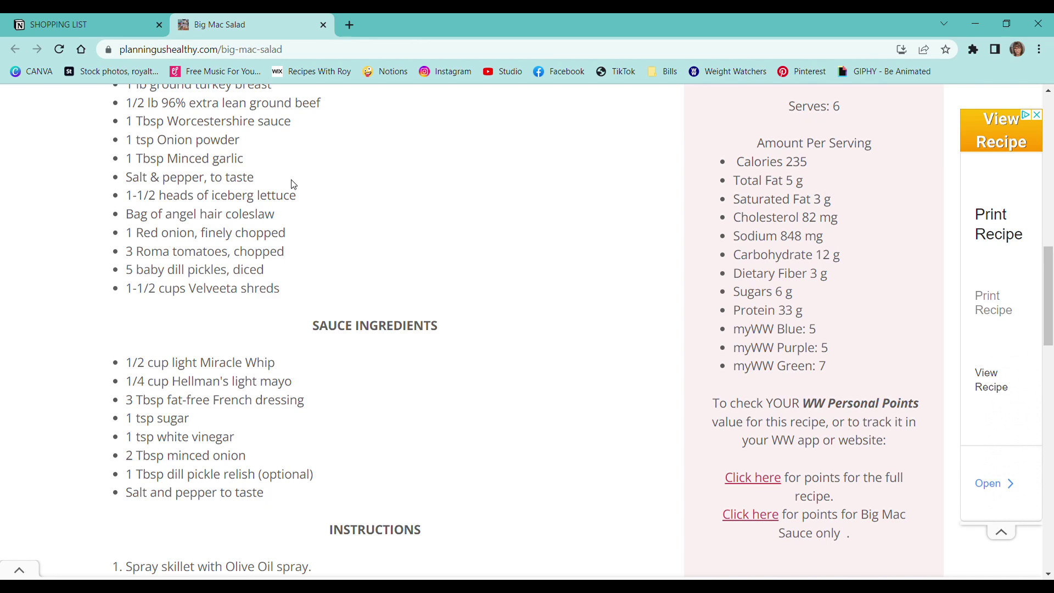
pyautogui.scroll(1, 292, 182)
pyautogui.scroll(-1, 252, 302)
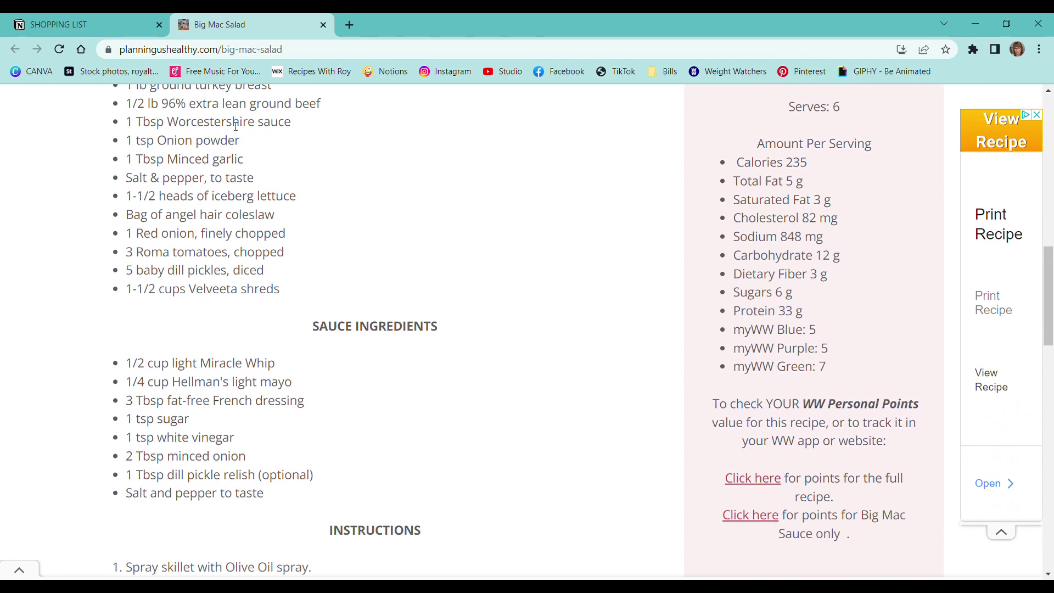
pyautogui.click(50, 23)
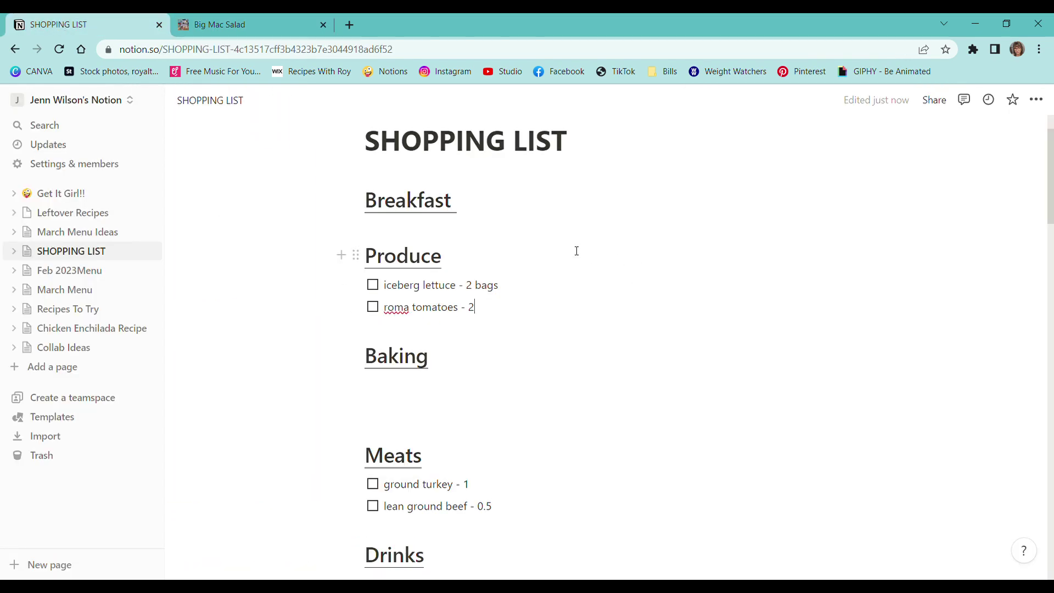
pyautogui.scroll(-3, 576, 250)
pyautogui.scroll(2, 577, 251)
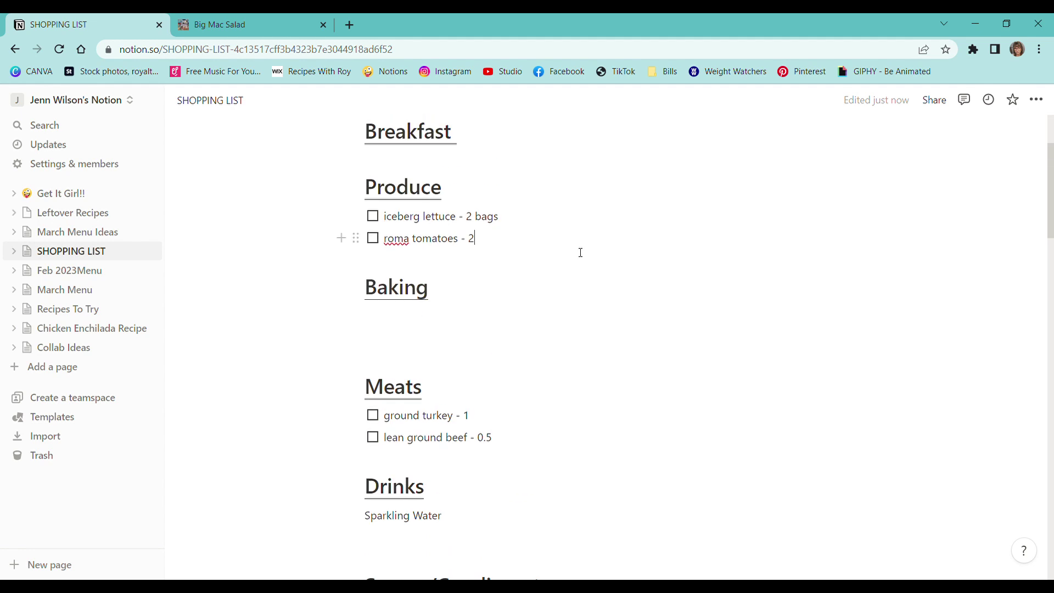
pyautogui.scroll(-1, 578, 251)
pyautogui.scroll(3, 595, 259)
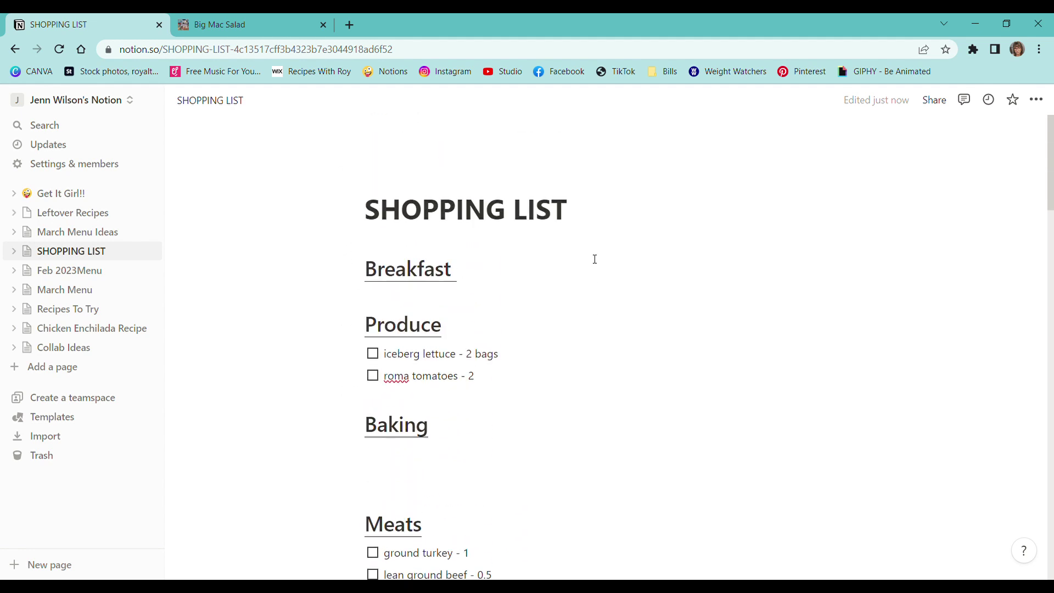
pyautogui.scroll(-1, 595, 262)
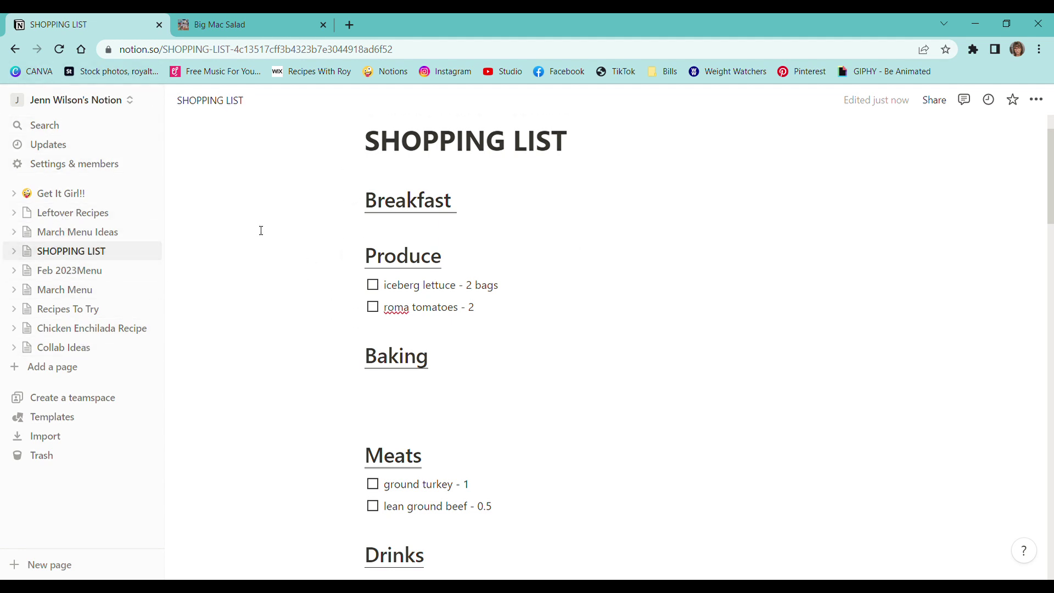
# Step: Open the Feb 2023Menu page and look through the planned February meals
pyautogui.click(54, 274)
pyautogui.scroll(-8, 629, 329)
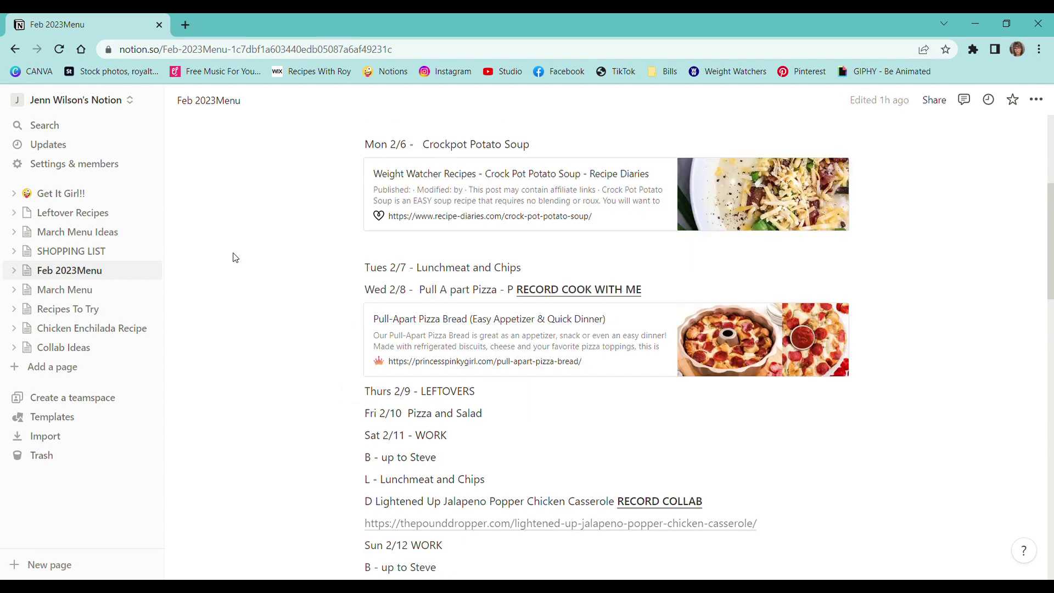